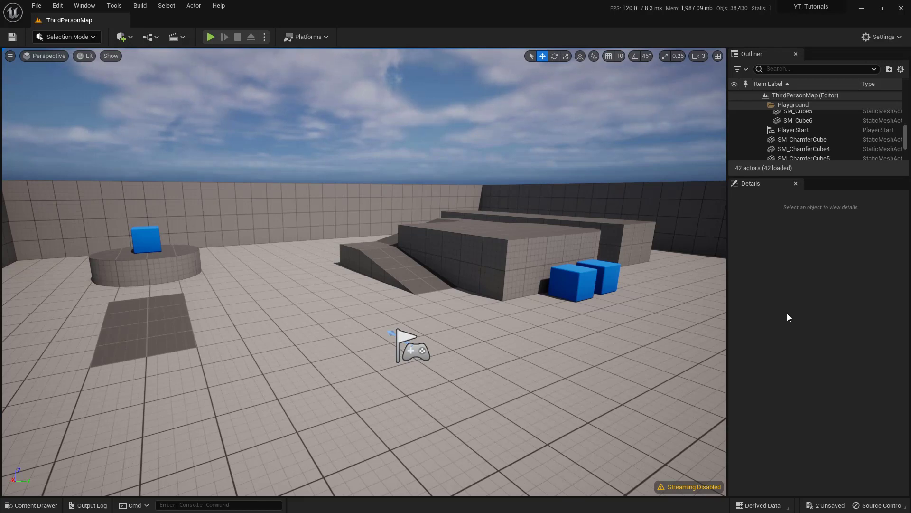
Split the level view into four panes, then enlarge the Perspective pane.
click(718, 55)
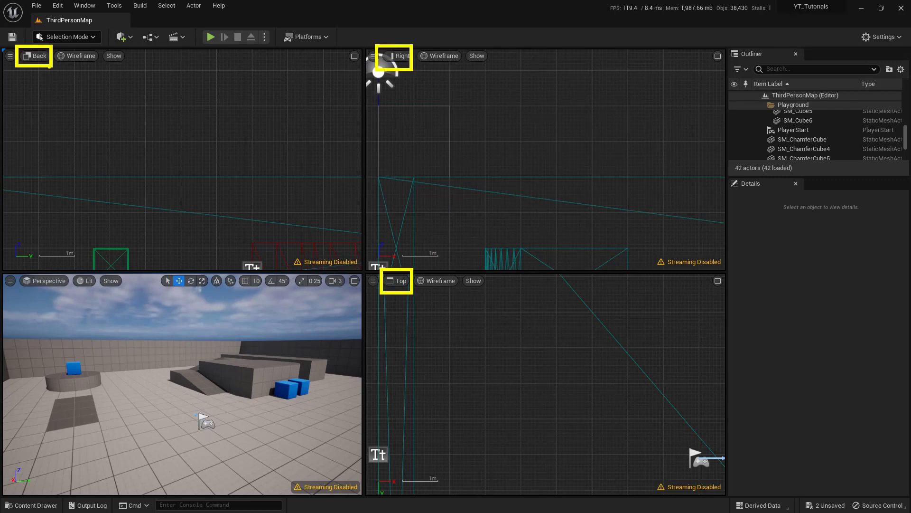
click(38, 56)
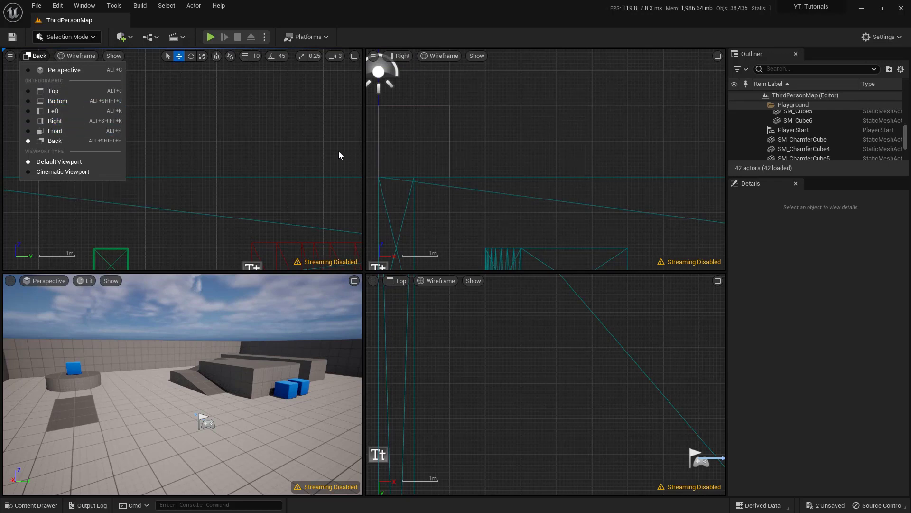
click(356, 287)
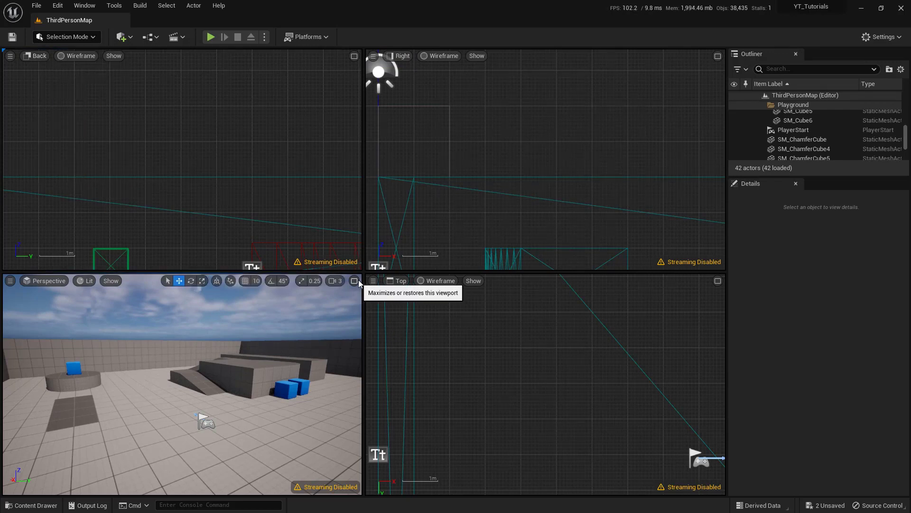
click(355, 283)
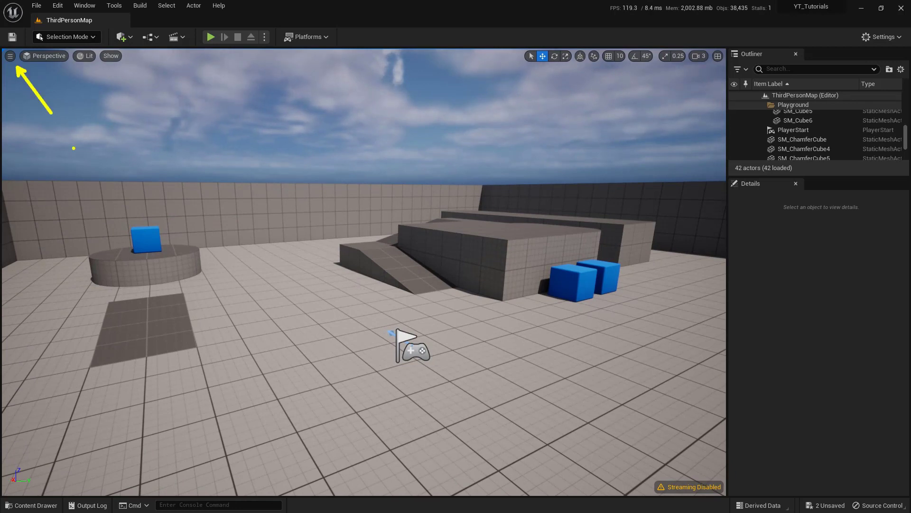
Switch to a three-pane layout and fly the perspective camera up over the wall.
click(10, 56)
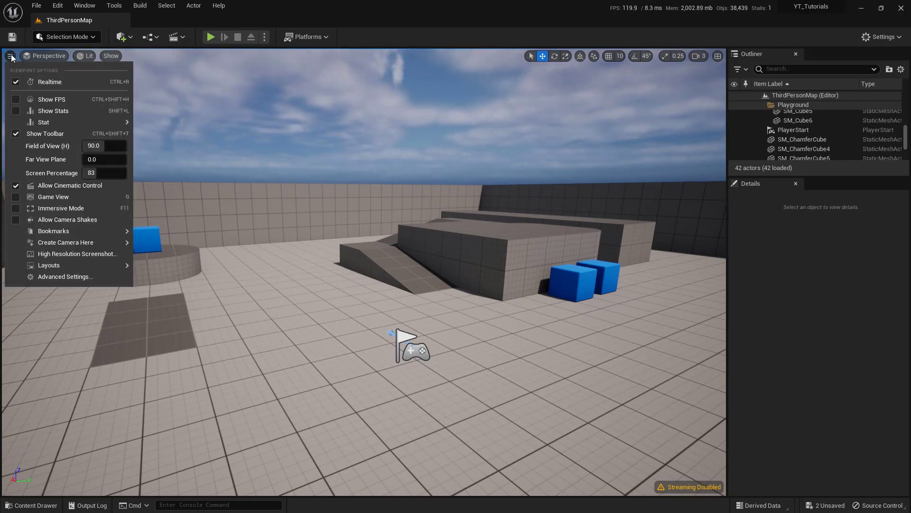
mouse_move(106, 265)
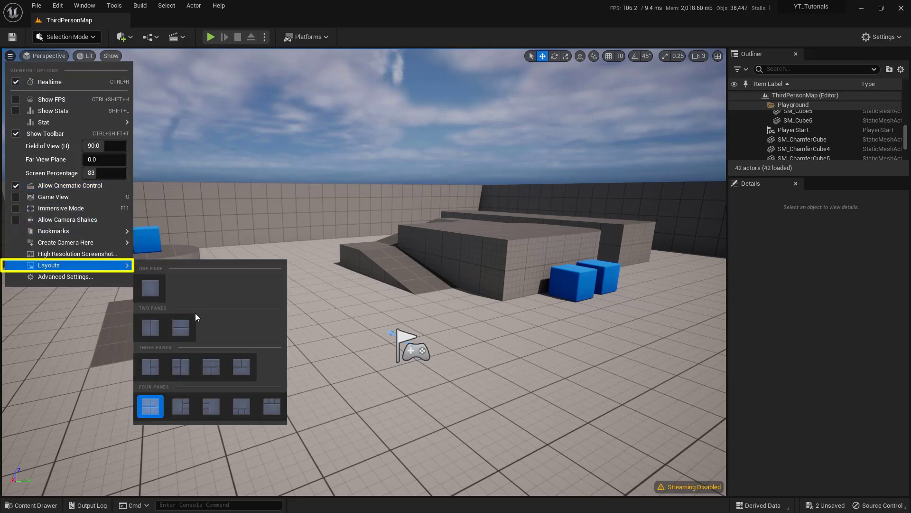
click(184, 369)
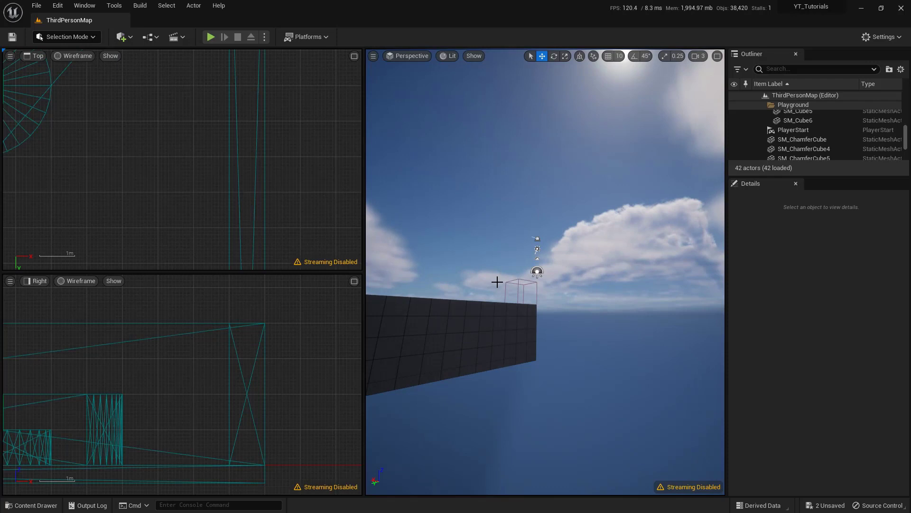
drag(496, 283, 489, 261)
right_drag(489, 261, 489, 290)
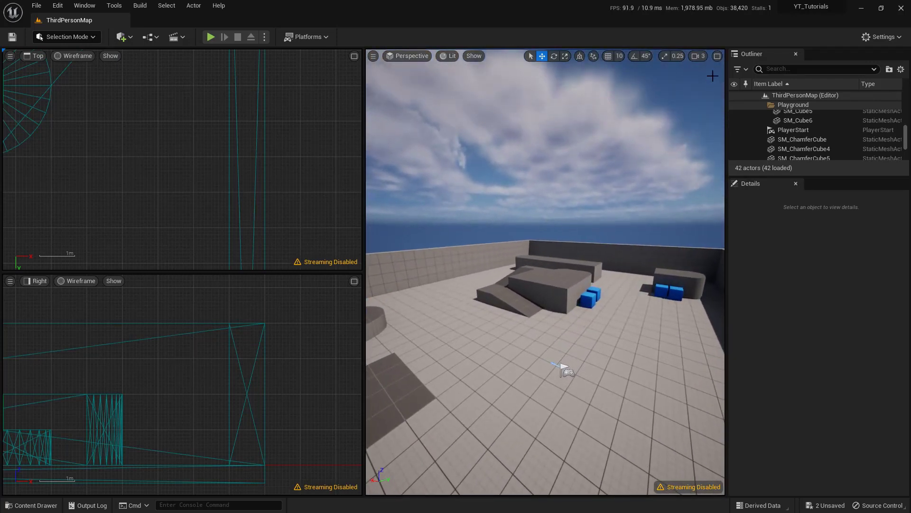
Maximize Perspective, measure 547 units in the Back wireframe view, then return to lit Perspective.
click(717, 56)
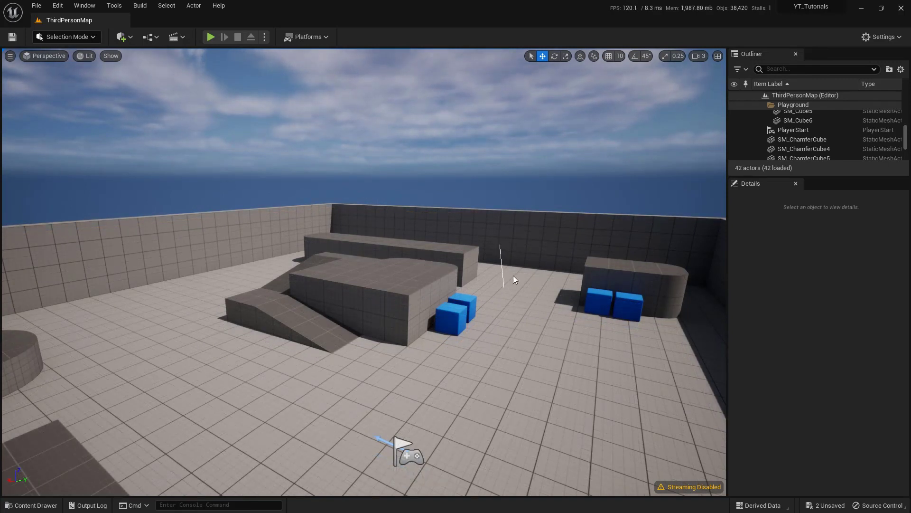
right_click(556, 245)
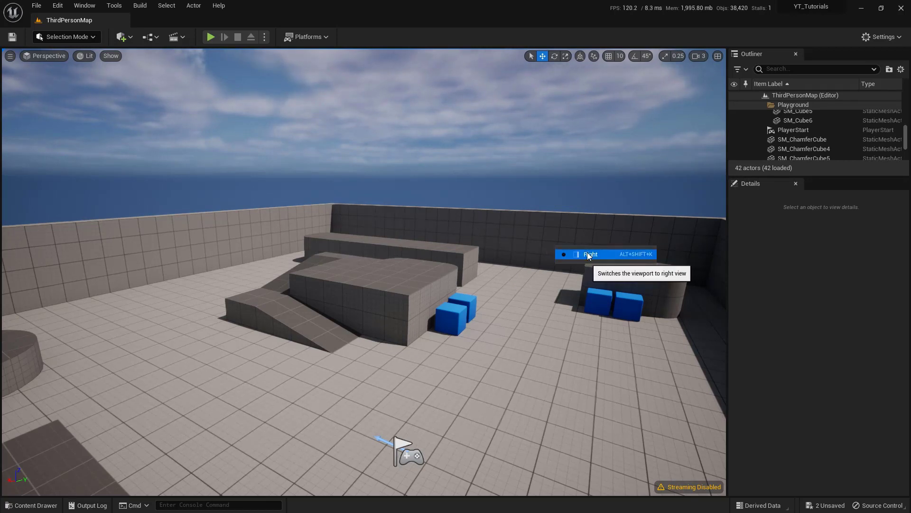
click(529, 242)
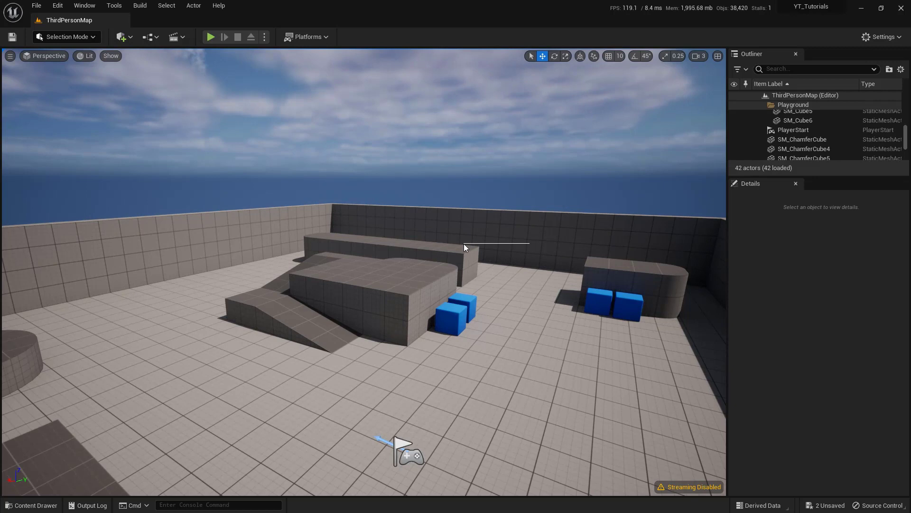
key(alt+shift+h)
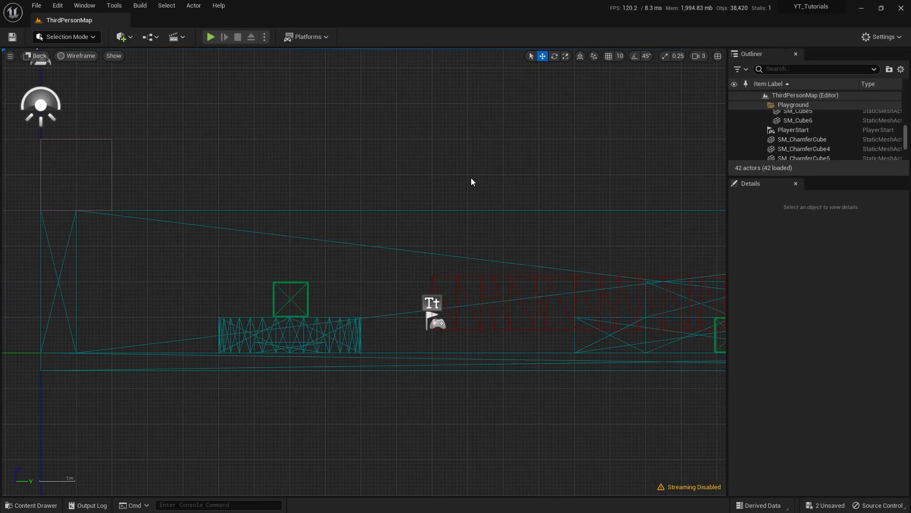
middle_drag(471, 178, 684, 179)
key(alt+g)
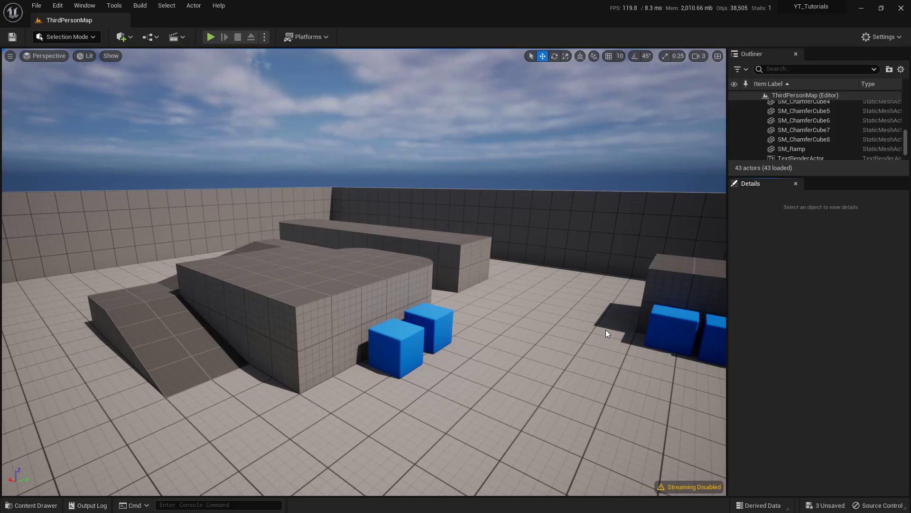
Turn on Strict Box Selection and test it by box-selecting the two blue cubes.
ctrl+alt+drag(255, 247, 498, 390)
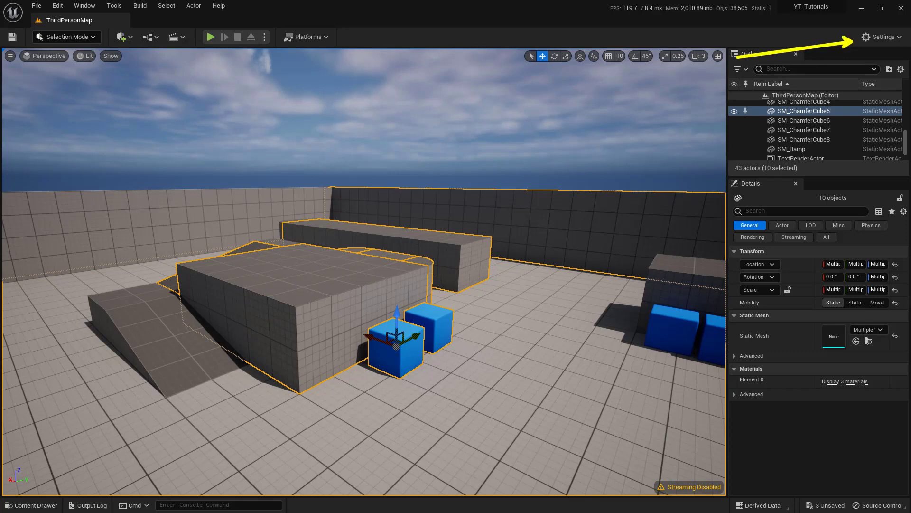
click(881, 36)
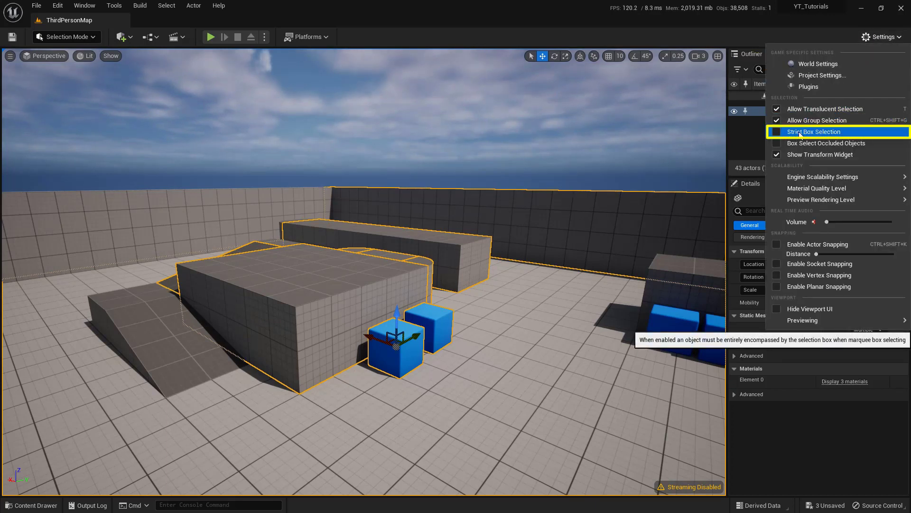
click(779, 136)
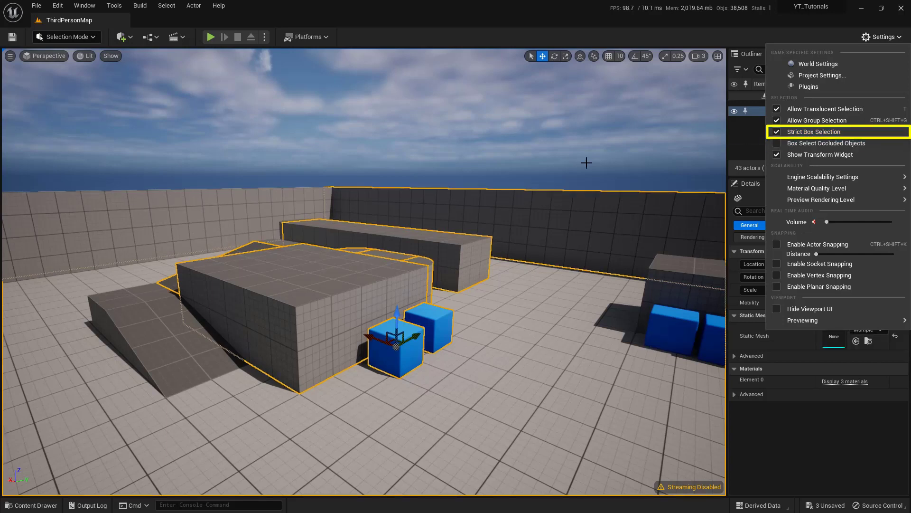
click(518, 266)
drag(518, 266, 521, 266)
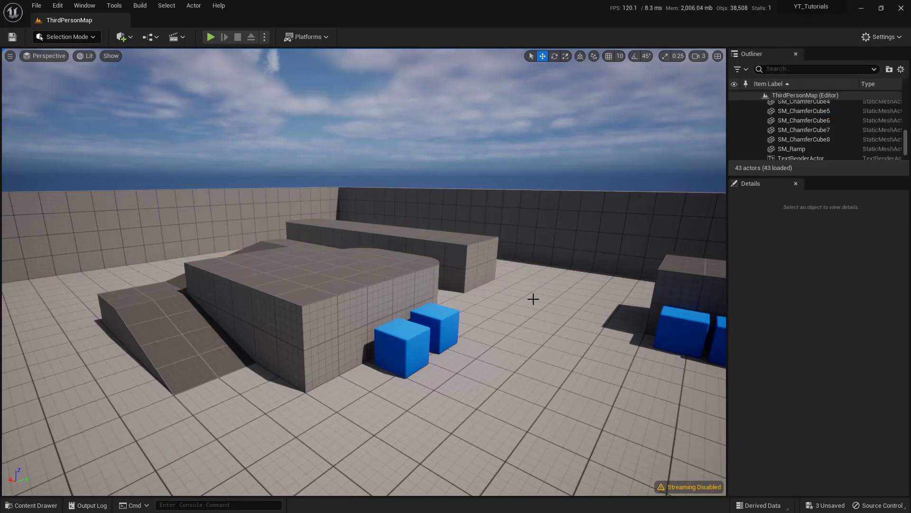
ctrl+alt+drag(328, 285, 500, 398)
key(Escape)
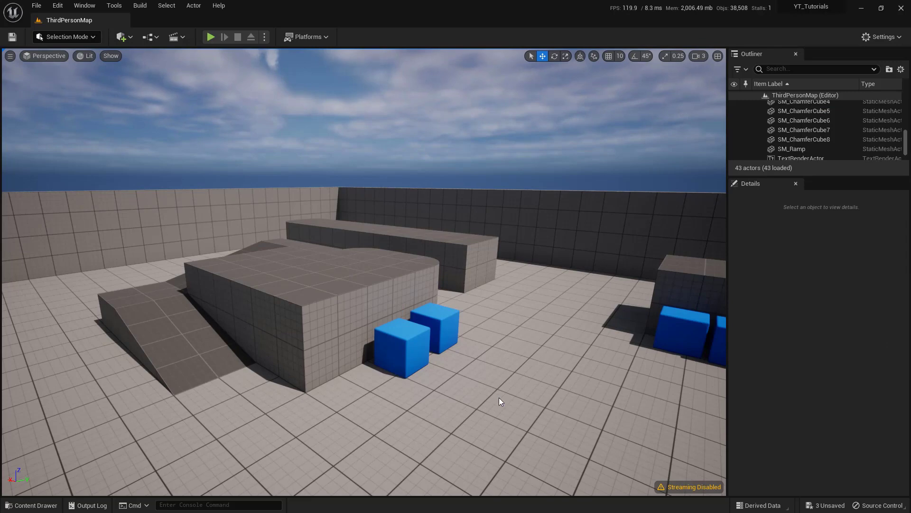
Enable Box Select Occluded Objects and box-select four actors from the ramp top to the cubes.
right_drag(489, 343, 489, 343)
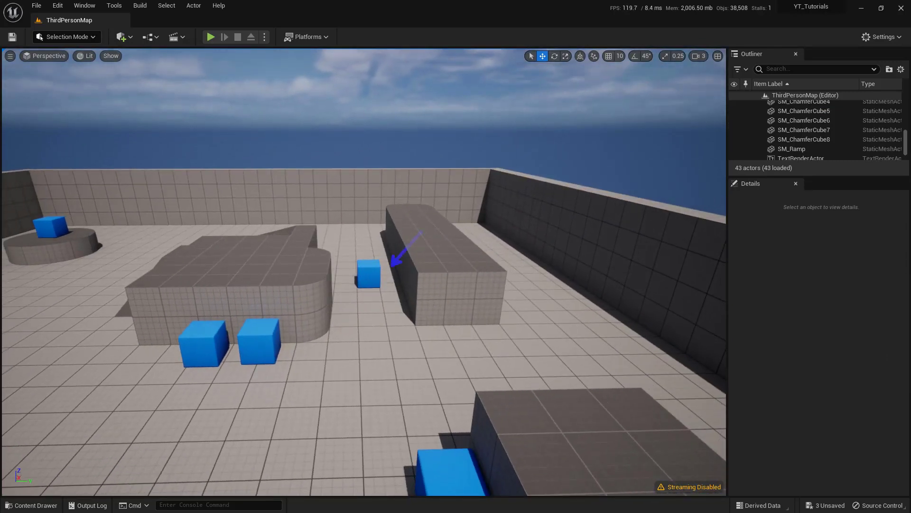
right_drag(489, 343, 489, 343)
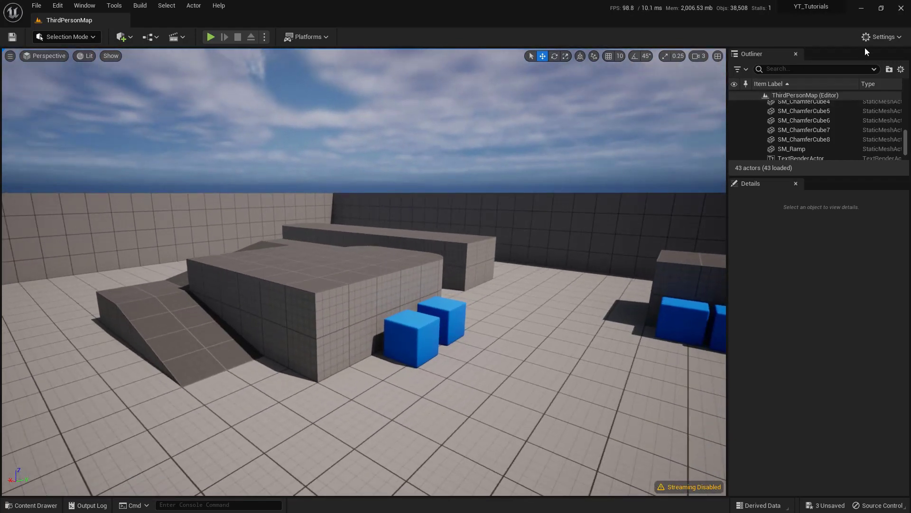
click(878, 36)
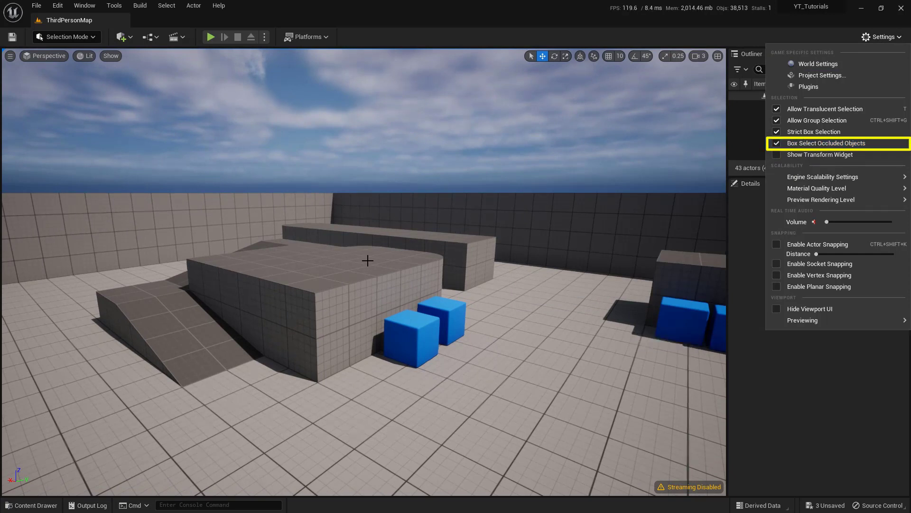
click(318, 251)
drag(348, 271, 442, 327)
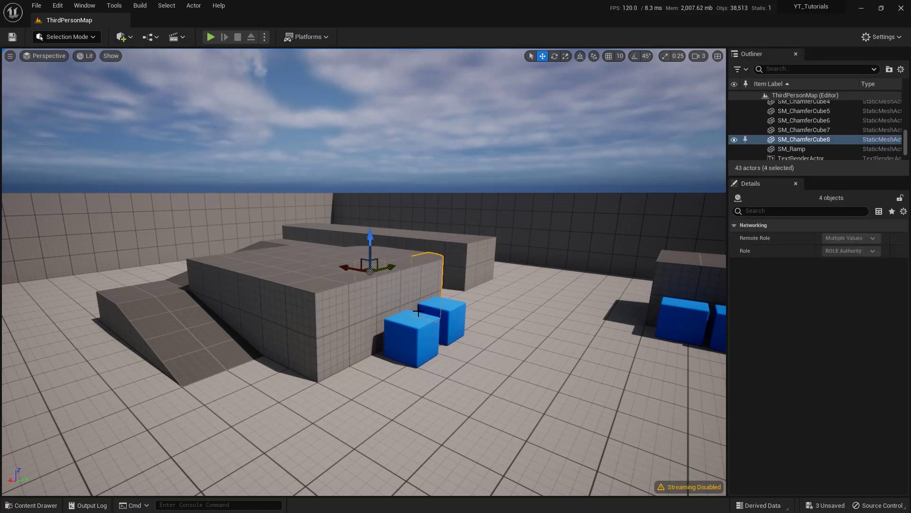
mouse_move(359, 282)
alt+mouse_down()
mouse_move(332, 280)
mouse_move(359, 281)
mouse_move(341, 282)
alt+mouse_up()
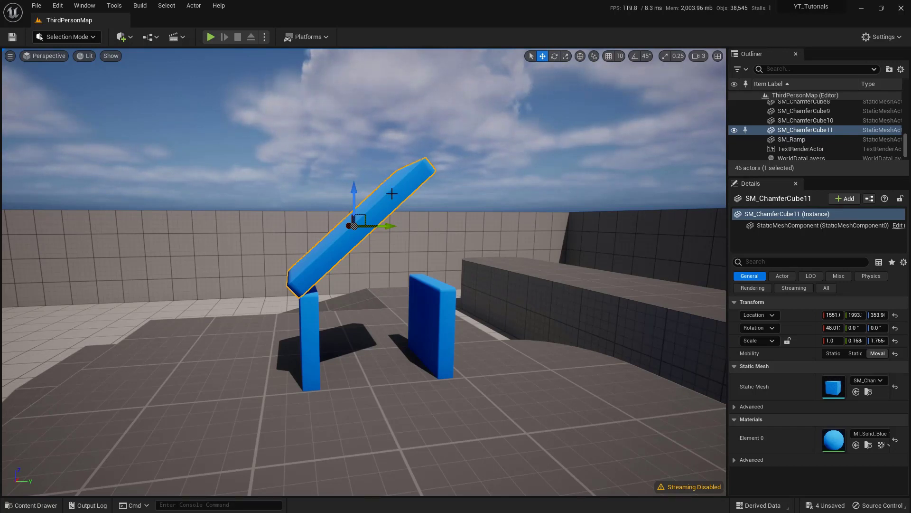
Set the gizmo to Local space and slide the slanted blue beam along its length.
mouse_move(363, 217)
mouse_down()
mouse_move(363, 243)
mouse_move(346, 235)
mouse_move(354, 223)
mouse_up()
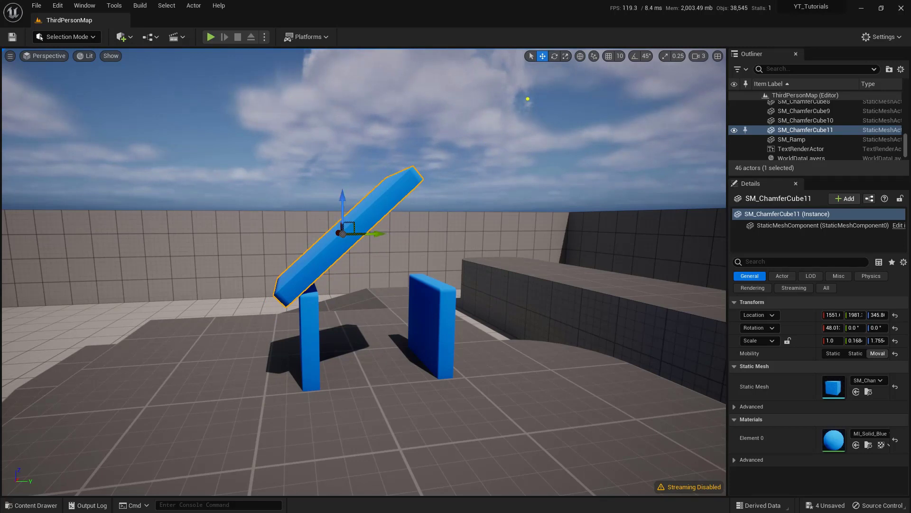
click(582, 58)
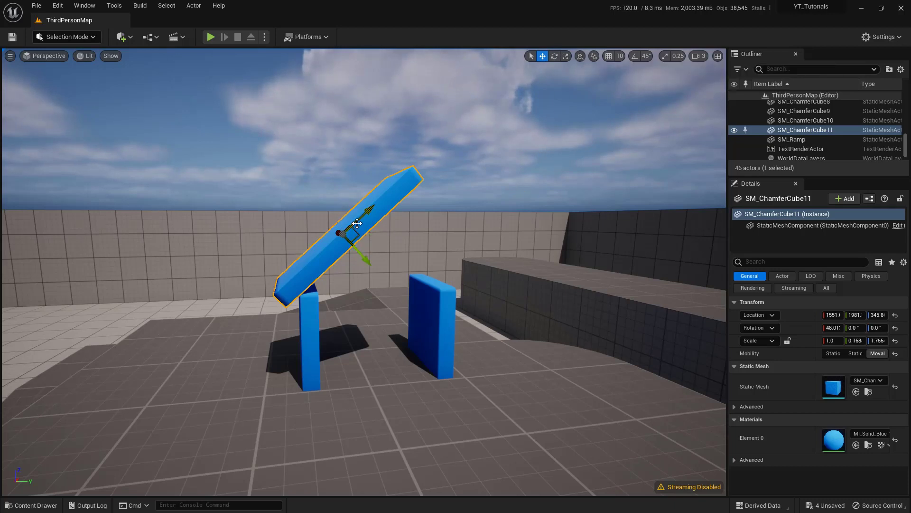
drag(371, 210, 453, 253)
Tilt the beam copy to -44.5° and fit both beams into a peaked roof on the pillars.
key(e)
drag(425, 224, 394, 197)
key(w)
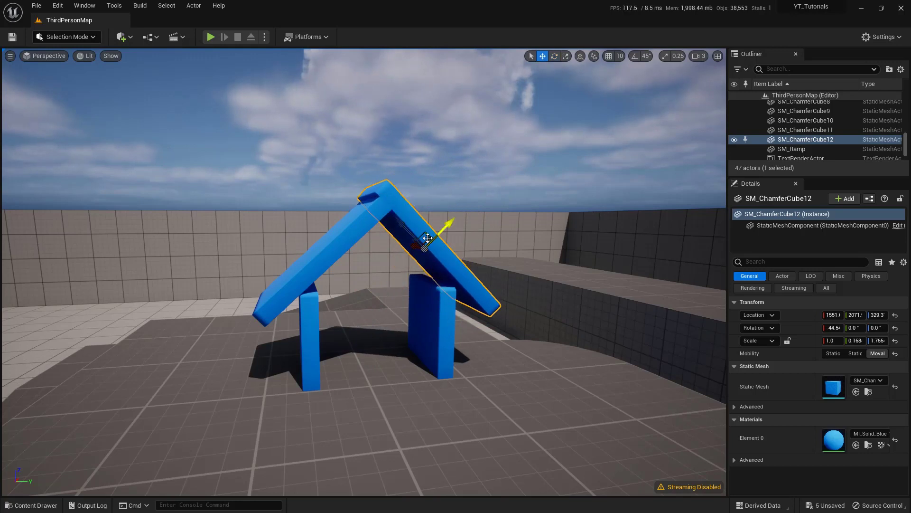
drag(426, 237, 415, 245)
middle_drag(398, 228, 390, 225)
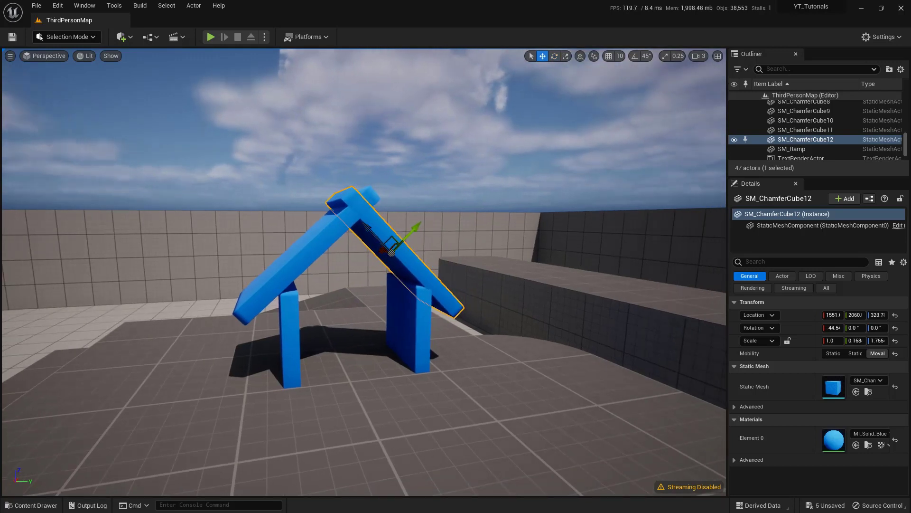
drag(390, 225, 332, 234)
click(343, 225)
drag(332, 233, 327, 237)
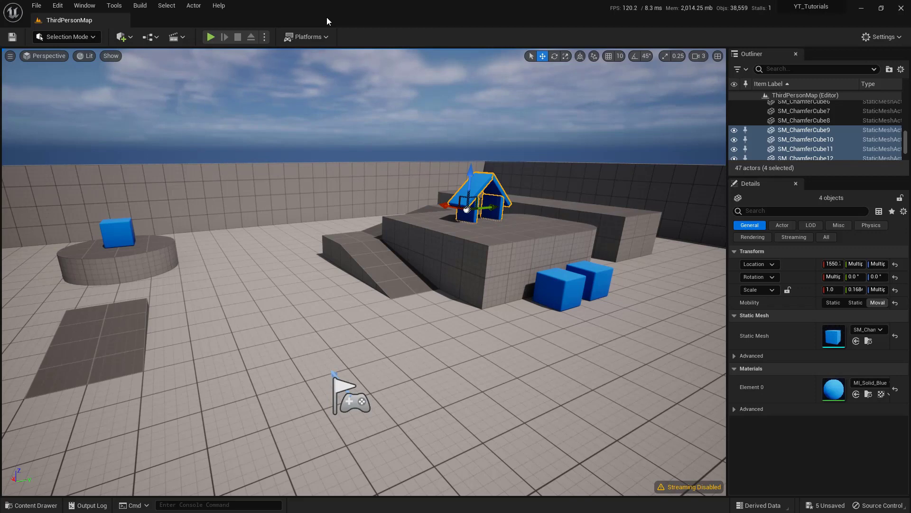
Open the Place Actors panel and redock it as a left column.
click(85, 5)
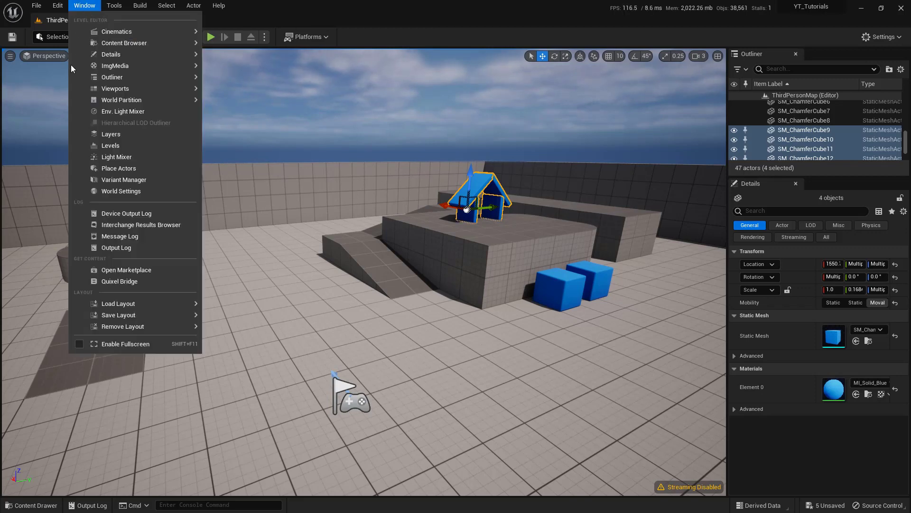
click(140, 168)
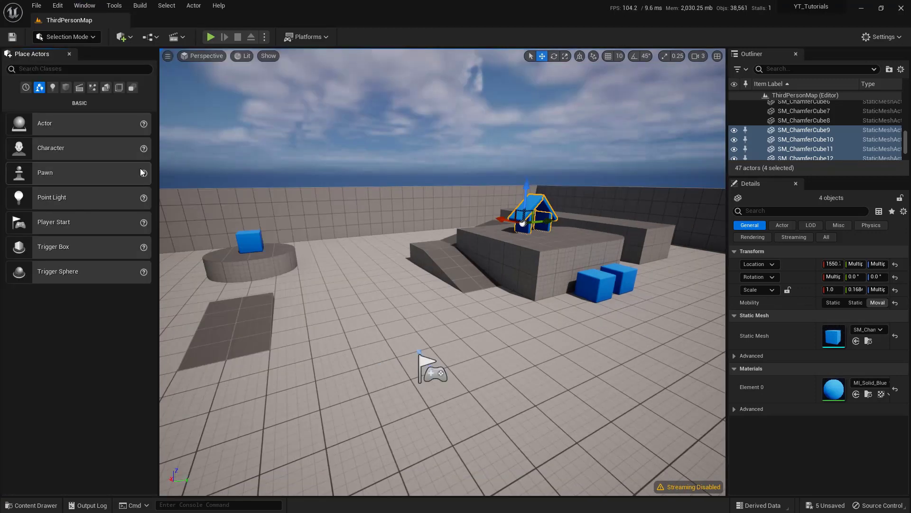
drag(40, 52, 326, 74)
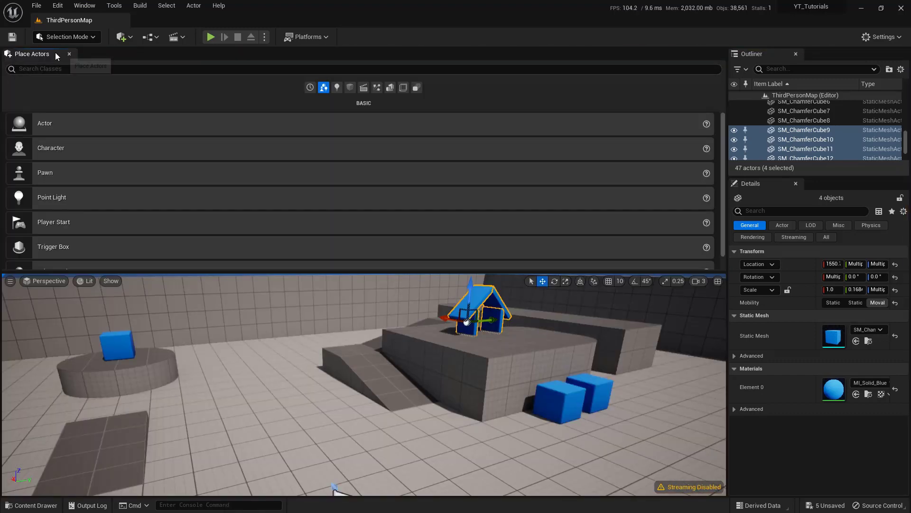
drag(55, 53, 31, 162)
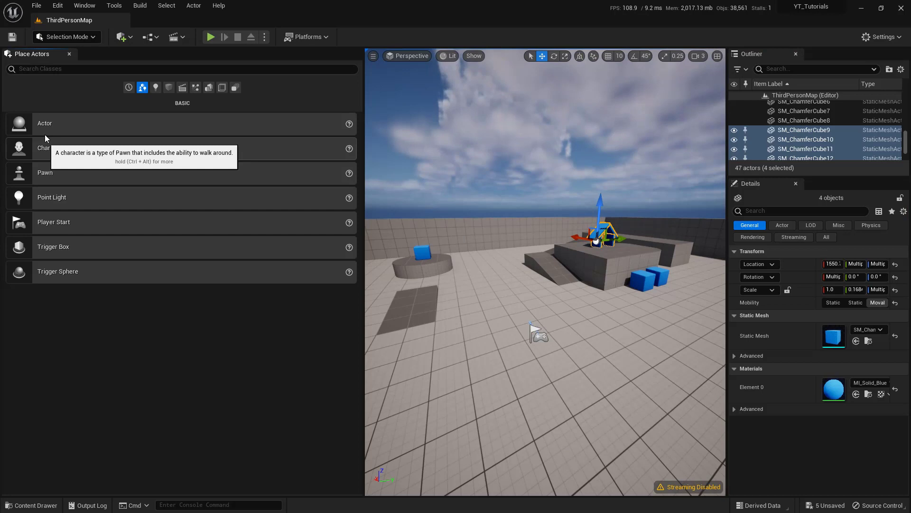
Dock Place Actors to the sidebar and drag a Cylinder from the drawer into the level.
right_click(44, 55)
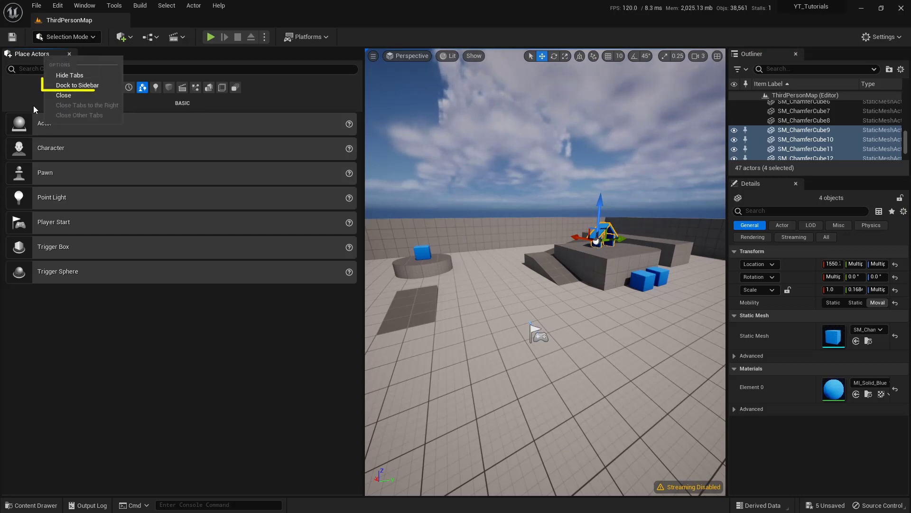
click(106, 85)
click(6, 83)
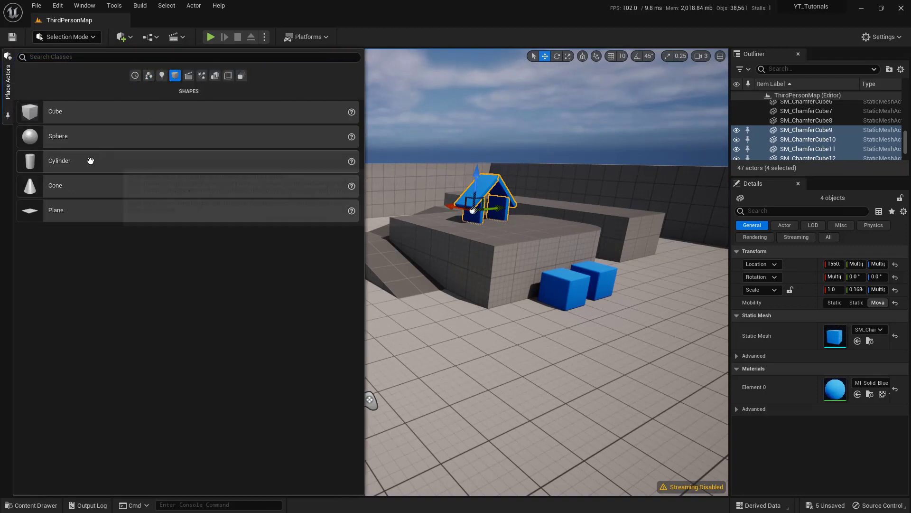
drag(90, 161, 440, 360)
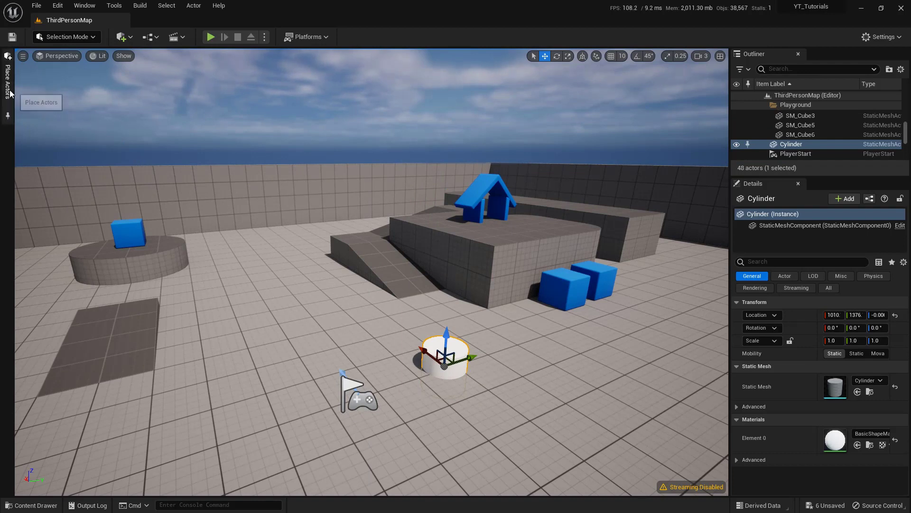
Pin the Place Actors drawer, place a second cylinder and a cone, then unpin it.
click(8, 115)
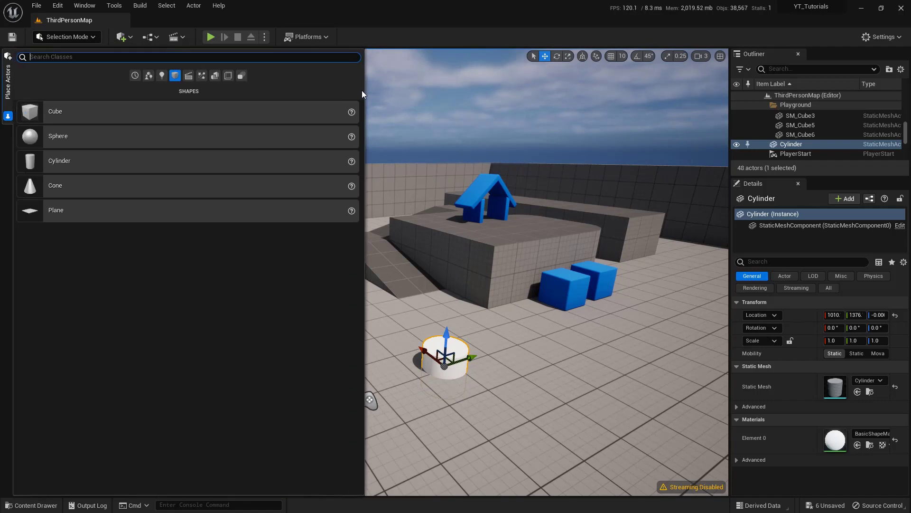
drag(94, 159, 549, 378)
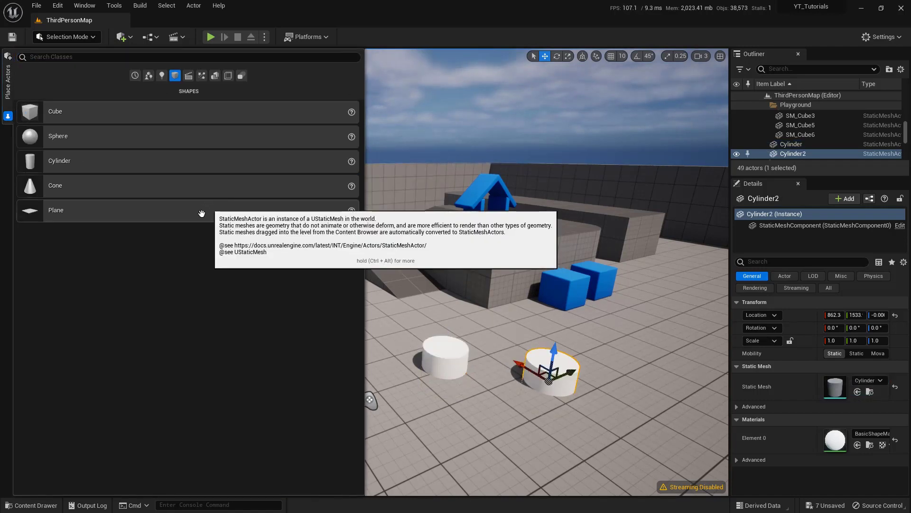
drag(95, 185, 654, 379)
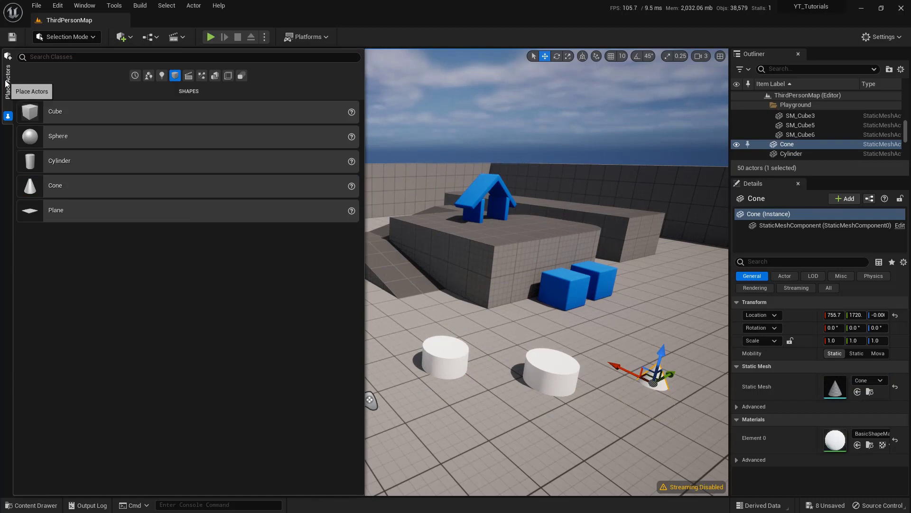
click(8, 117)
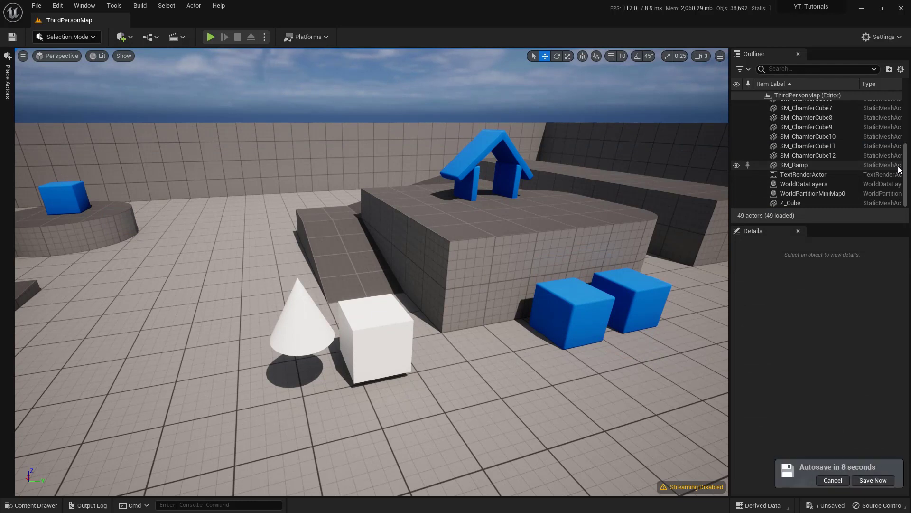
Attach the Cone to Z_Cube as its parent using the Attach To eyedropper.
click(806, 205)
scroll(808, 162, up, 10)
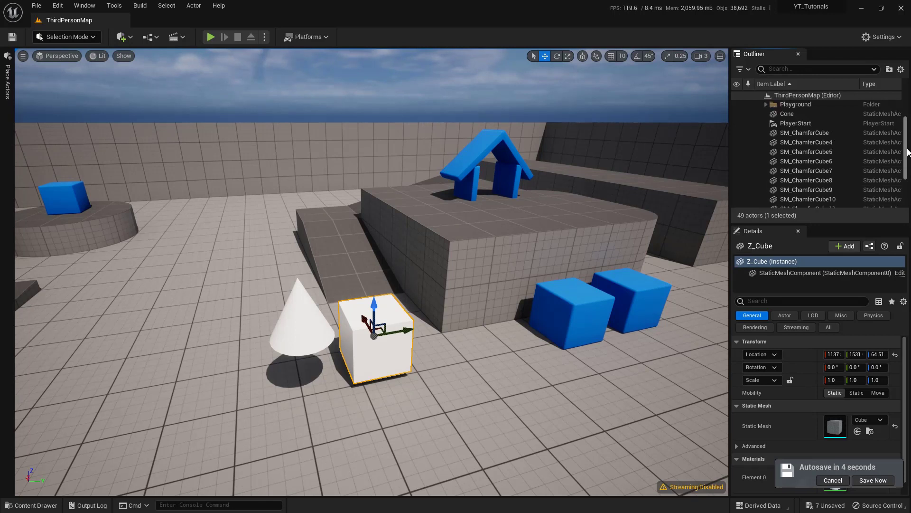
click(808, 161)
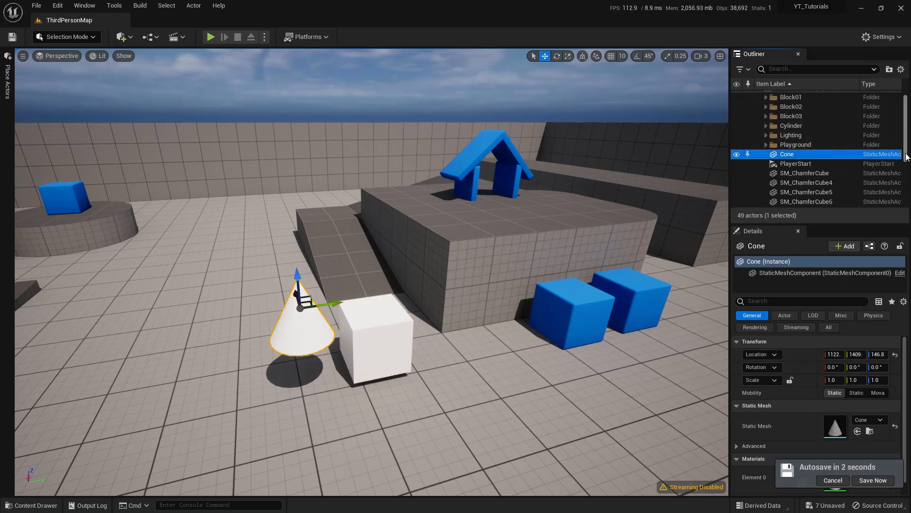
scroll(810, 181, down, 5)
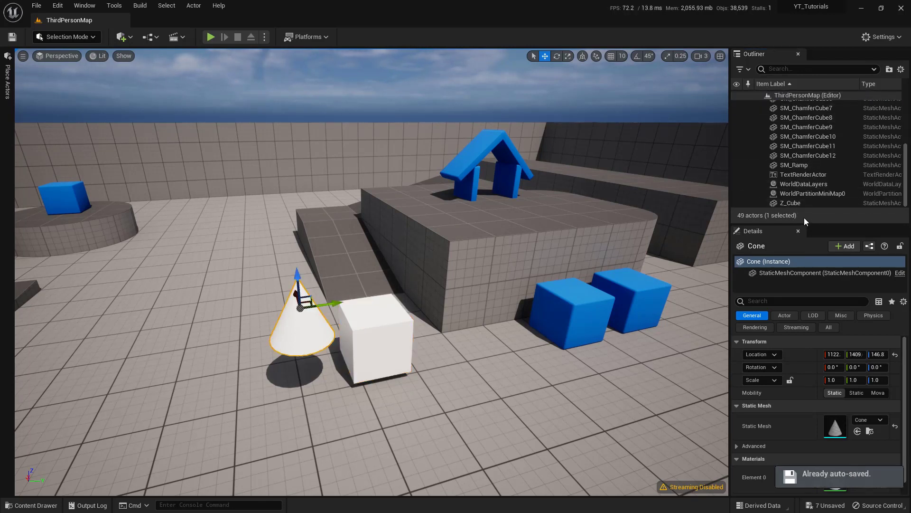
right_click(307, 322)
mouse_move(385, 264)
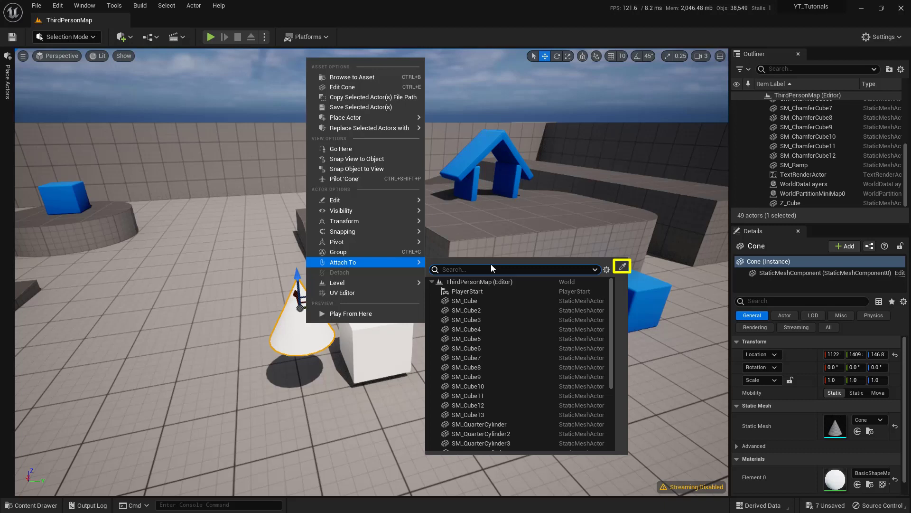
click(623, 268)
click(376, 317)
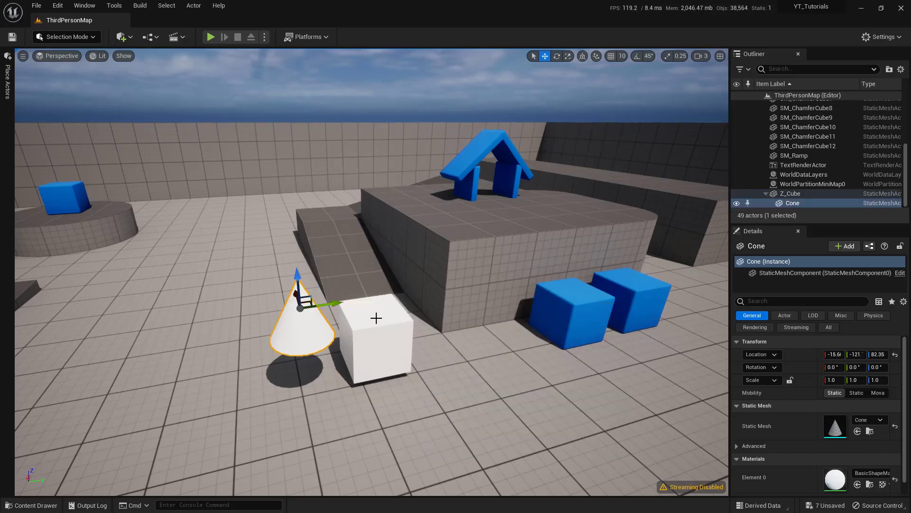
Move Z_Cube to confirm the cone follows, then switch to rotate and scale modes.
click(380, 328)
mouse_move(409, 326)
mouse_down()
mouse_move(429, 325)
mouse_move(353, 328)
mouse_move(408, 338)
mouse_up()
key(e)
key(r)
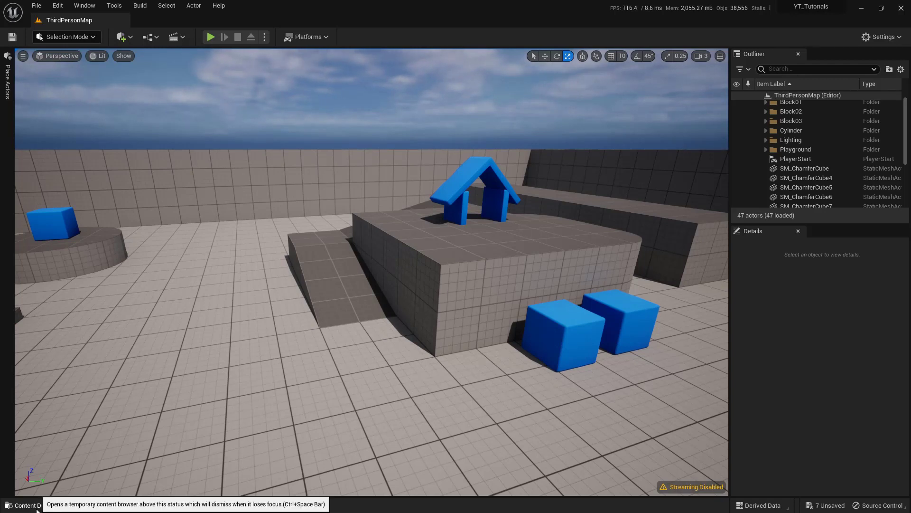
click(46, 502)
double_click(744, 387)
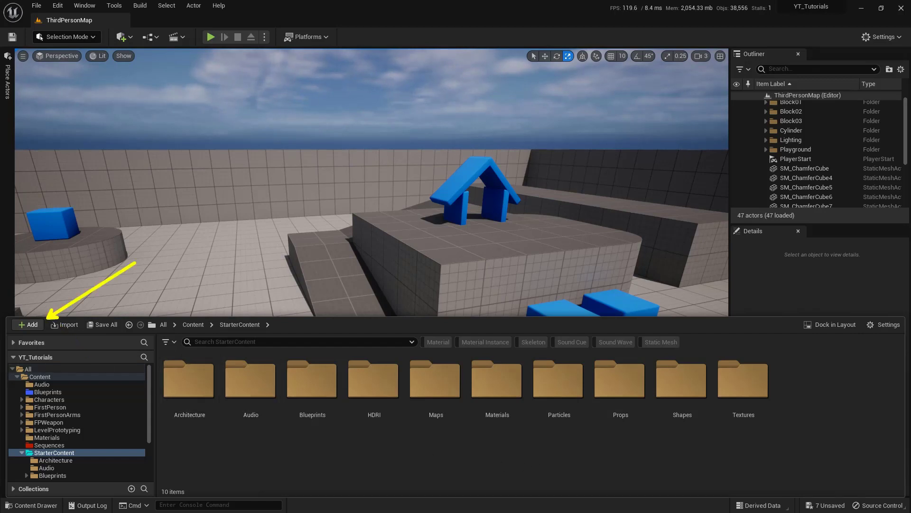
click(28, 325)
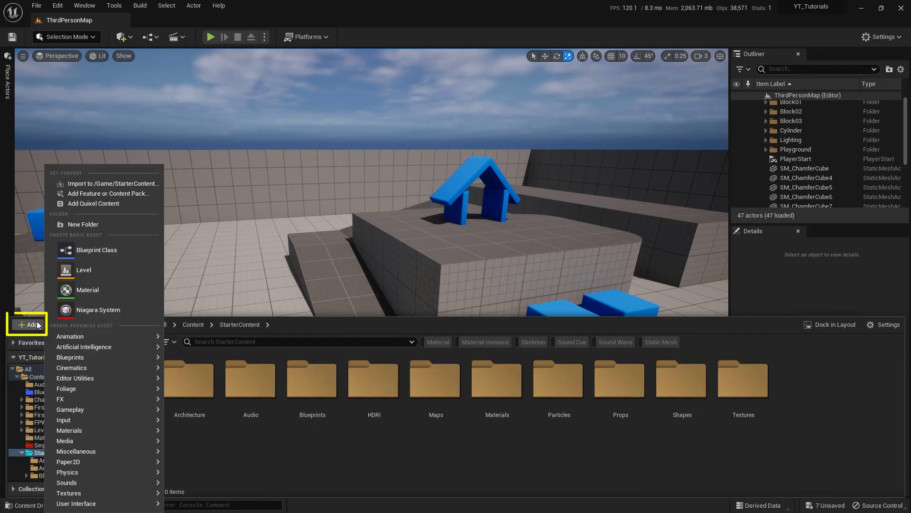
click(131, 193)
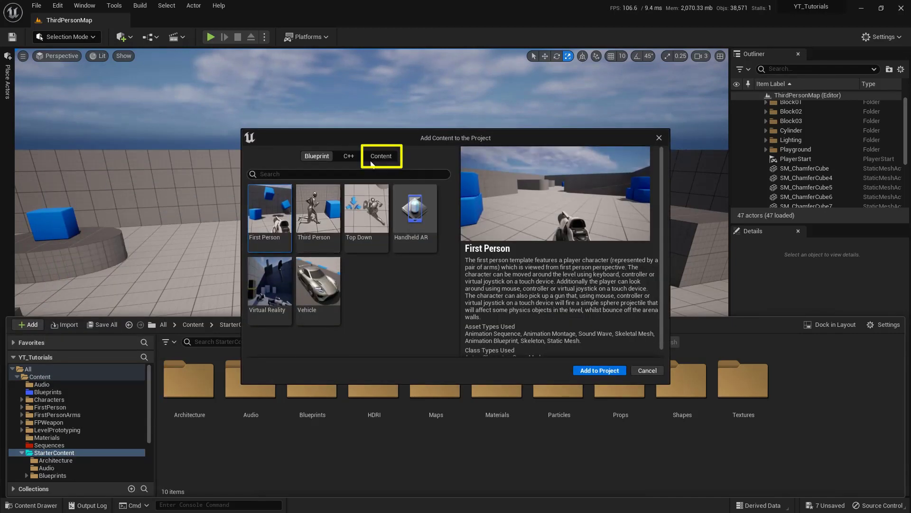
click(385, 156)
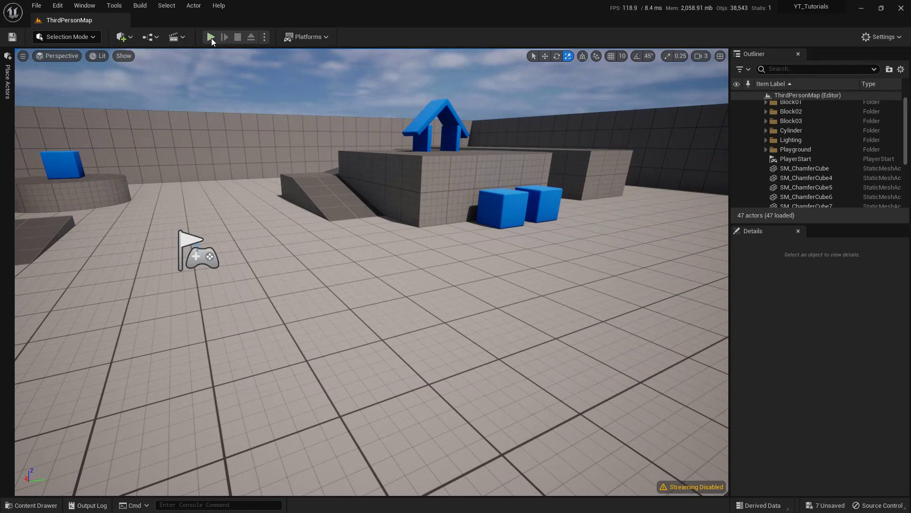
click(212, 38)
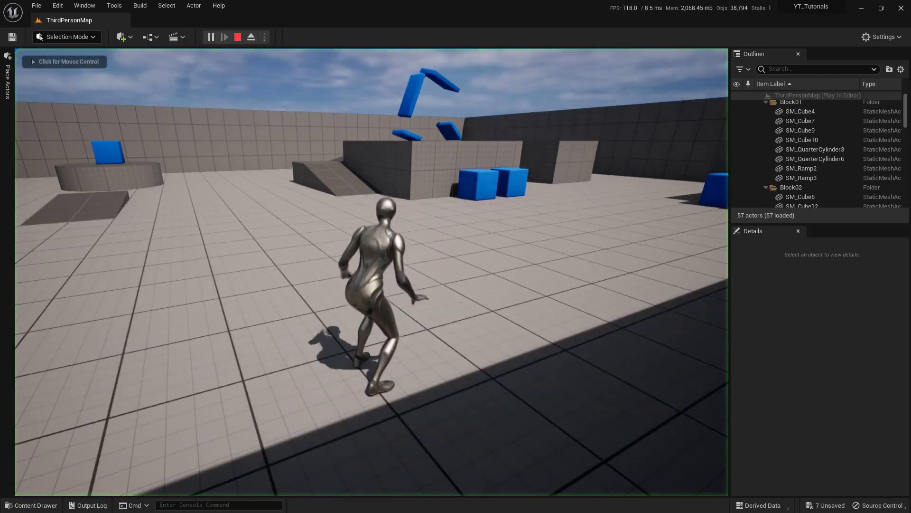
click(372, 270)
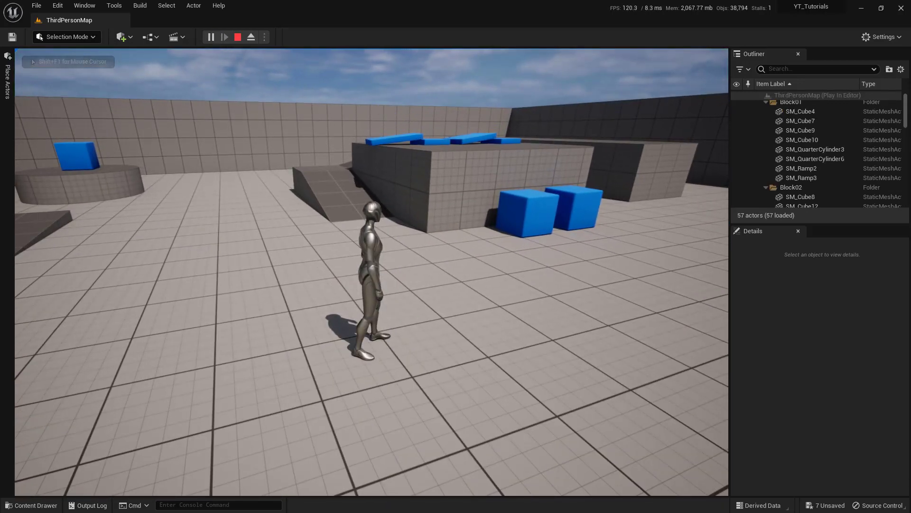
key(semicolon)
key(w)
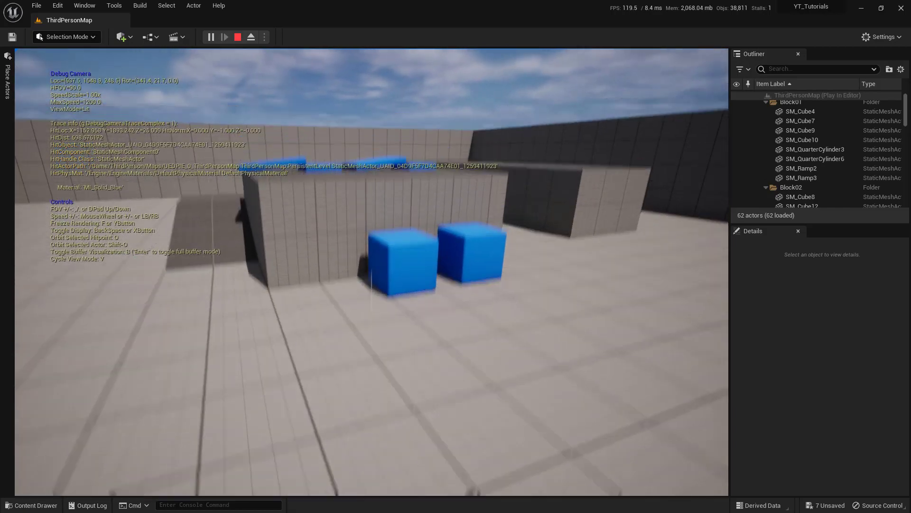
key(e)
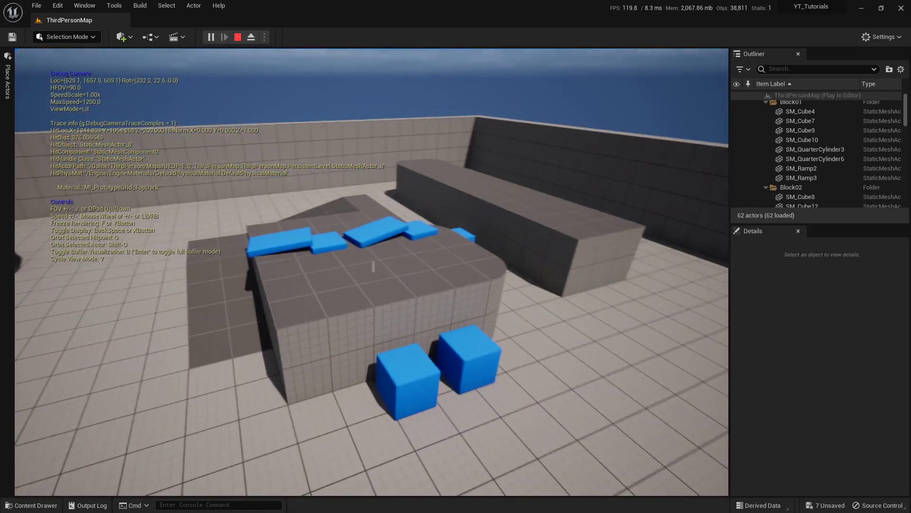
key(d)
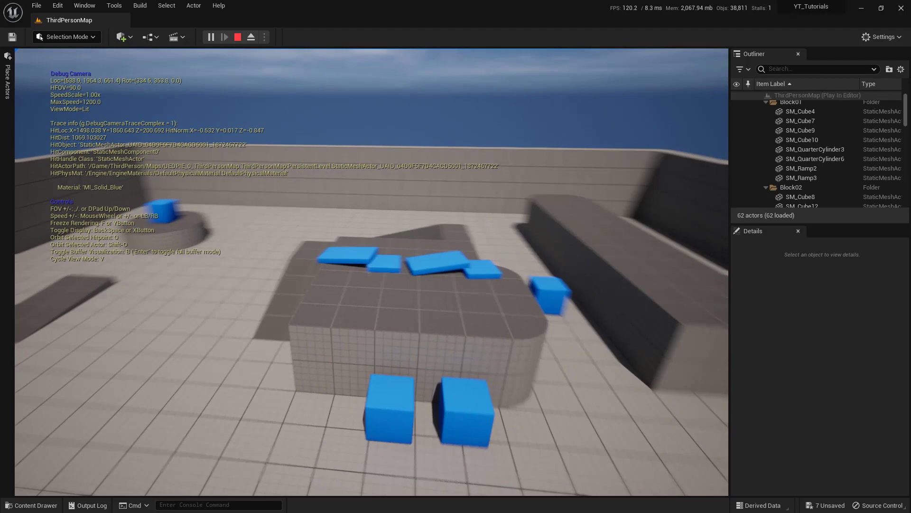
key(a)
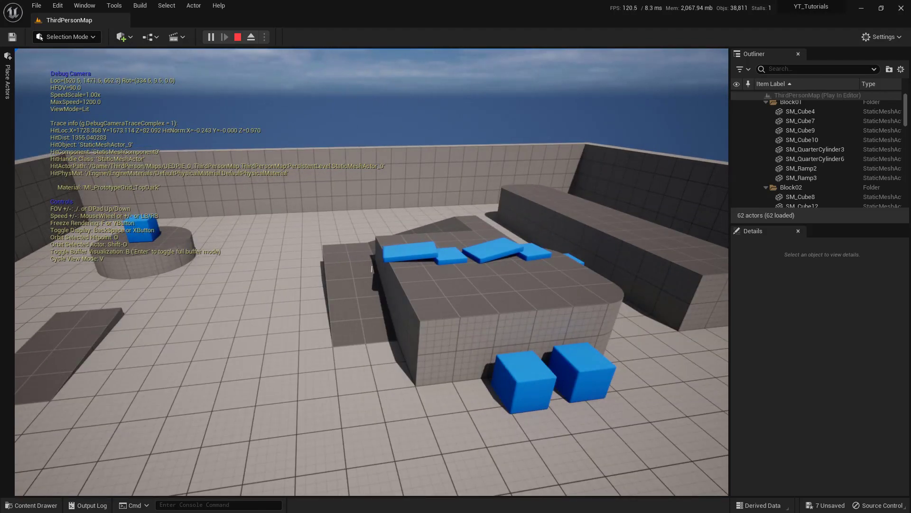
mouse_move(371, 268)
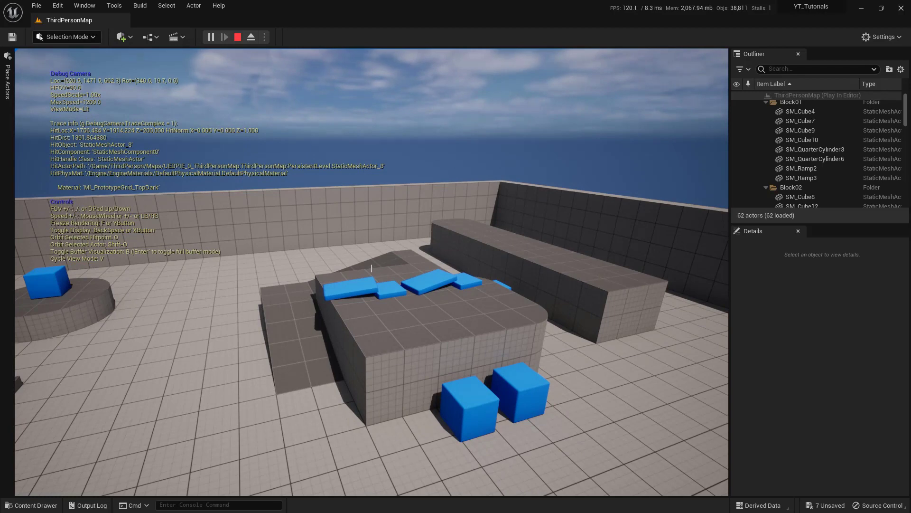
key(semicolon)
key(w)
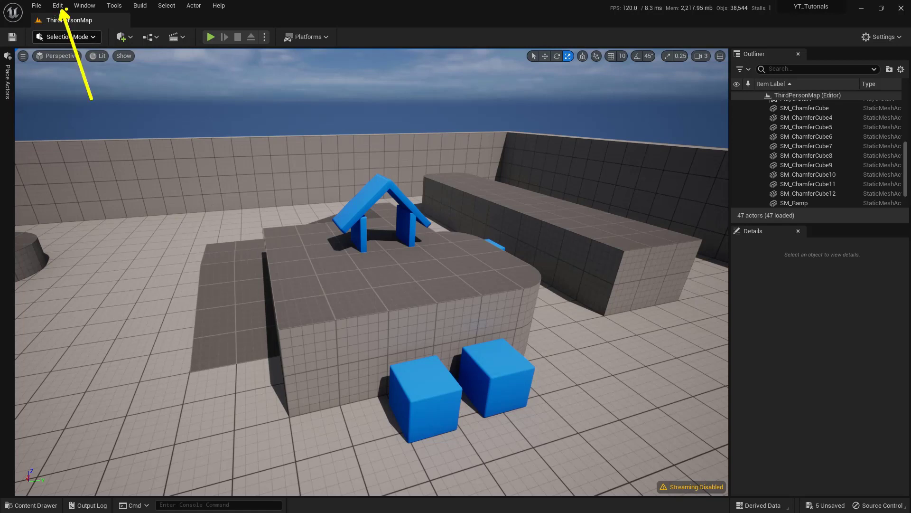
Open the Undo History window and move it aside to uncover the arch.
click(58, 6)
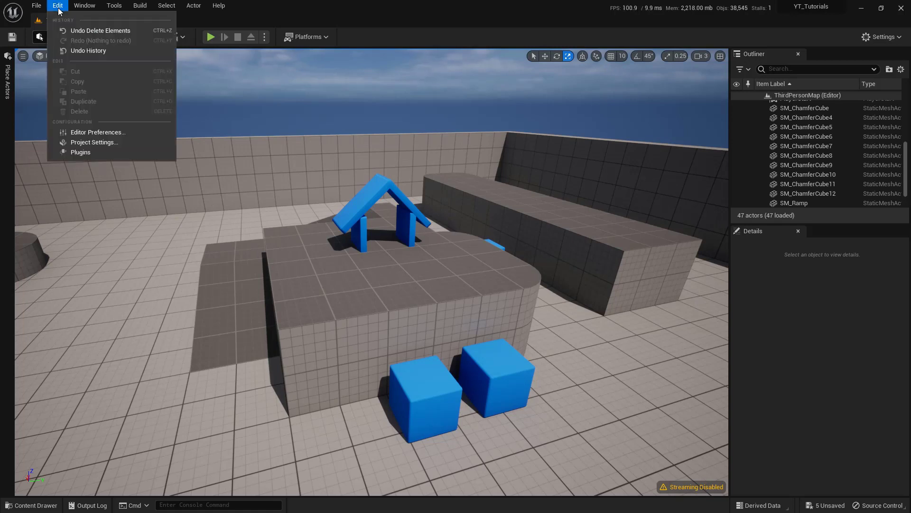
click(102, 51)
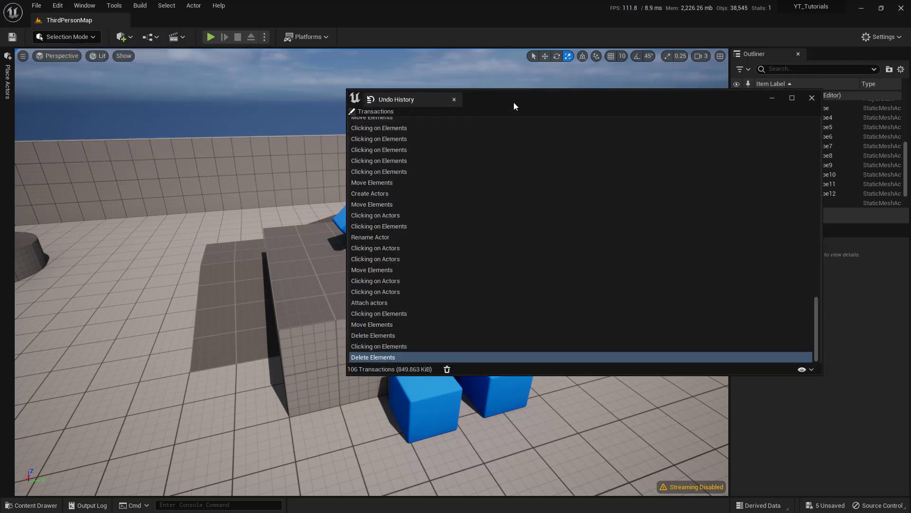
drag(514, 102, 615, 99)
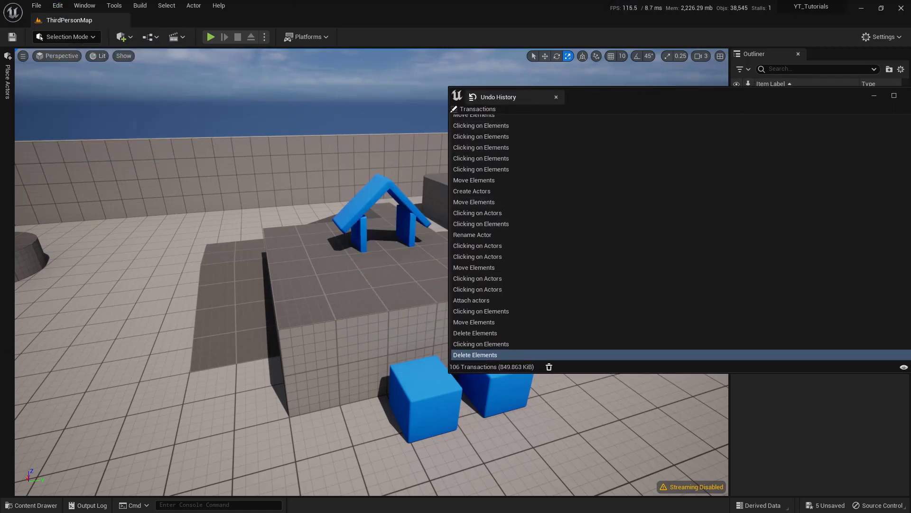
scroll(670, 236, up, 8)
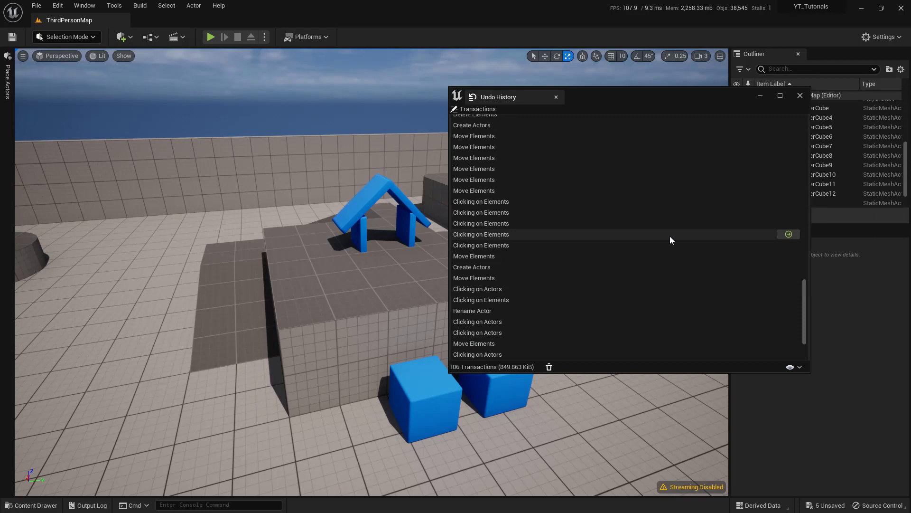
scroll(656, 235, up, 3)
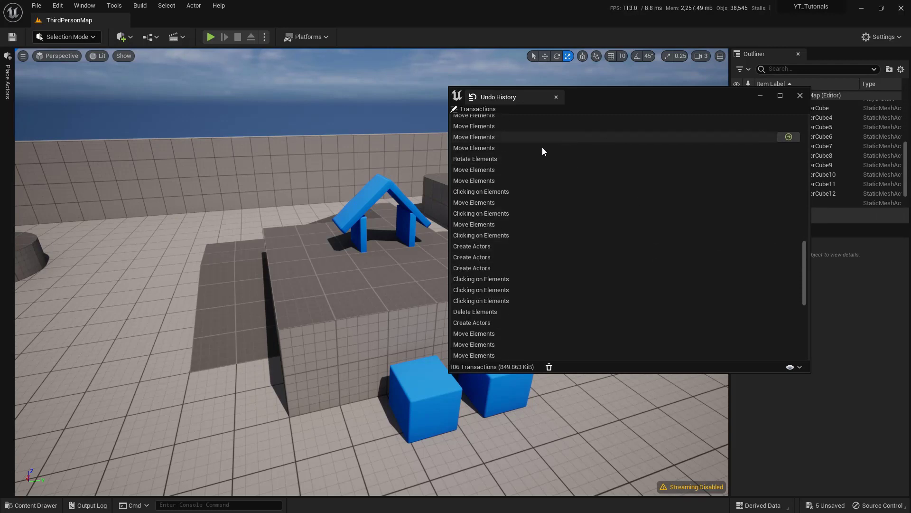
Jump back to earlier Move Elements and Select None transactions, undoing the roof rotation.
click(487, 148)
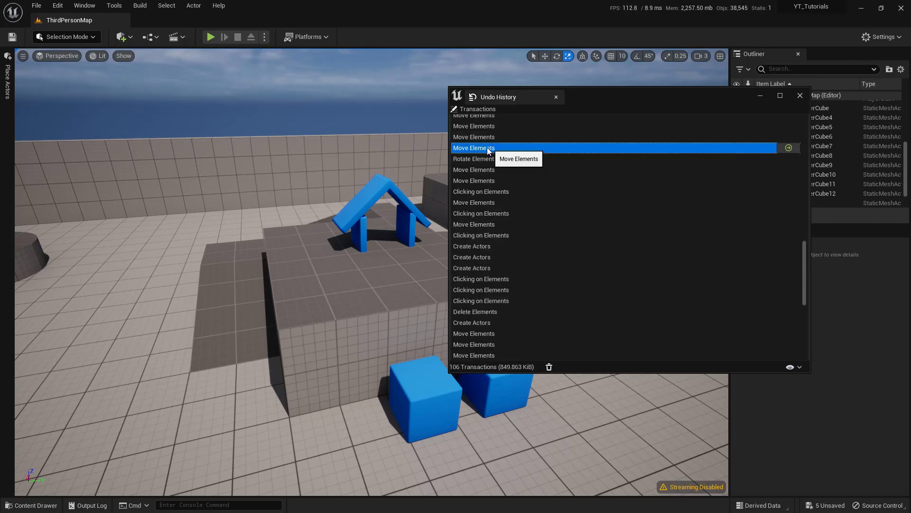
click(789, 148)
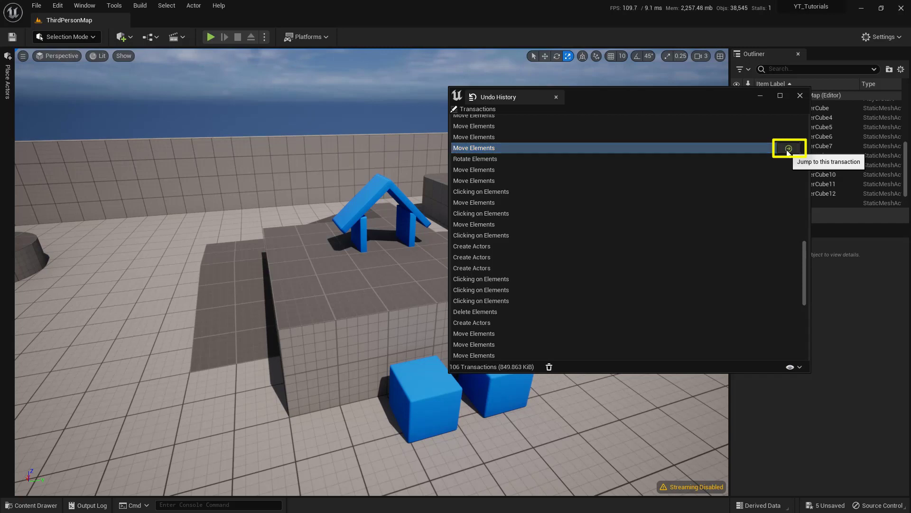
scroll(780, 206, up, 9)
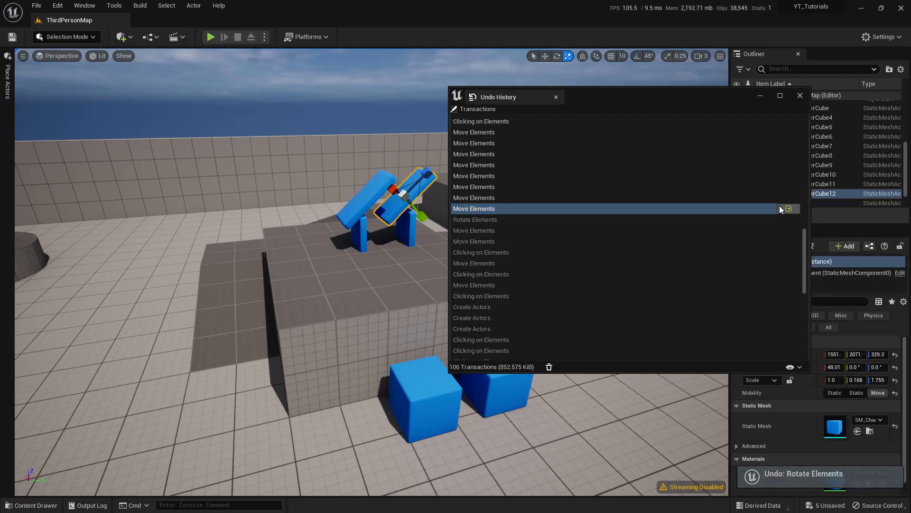
click(789, 186)
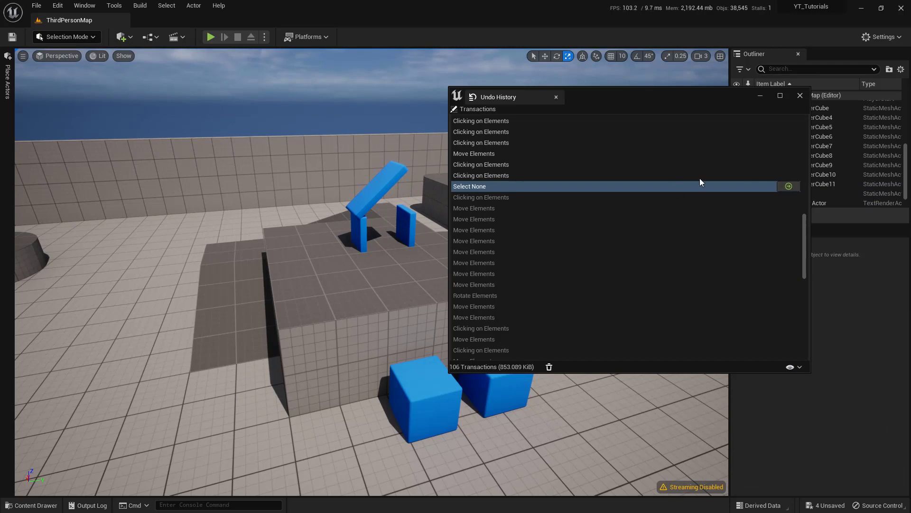
scroll(715, 181, up, 10)
click(784, 175)
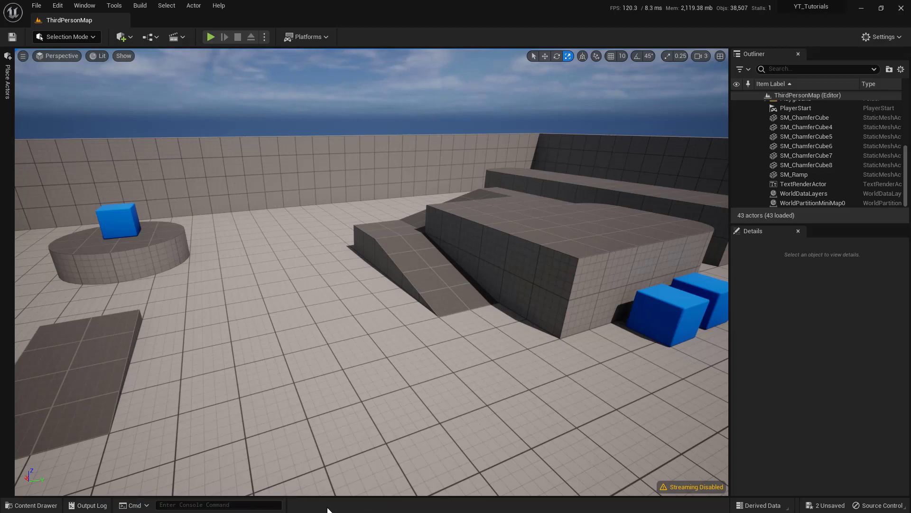
Run the 'help' console command to save the ConsoleHelp.html reference.
key(grave)
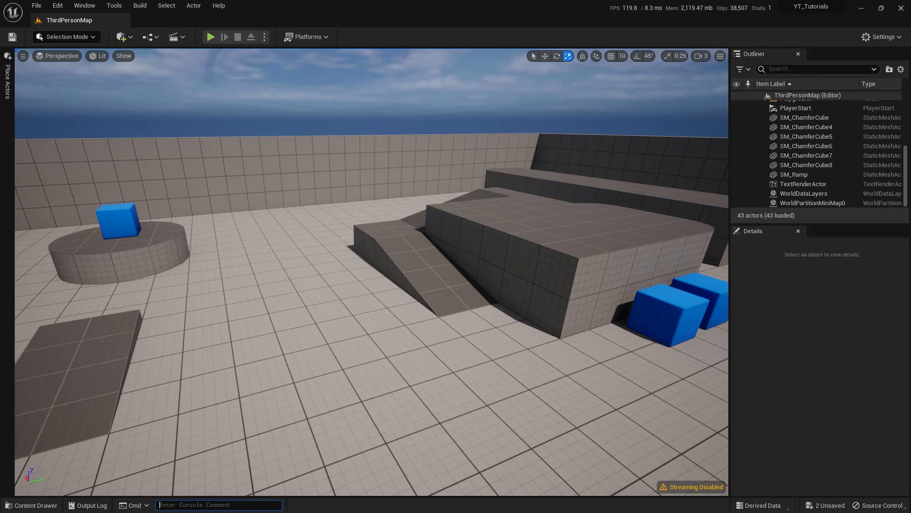
text(help)
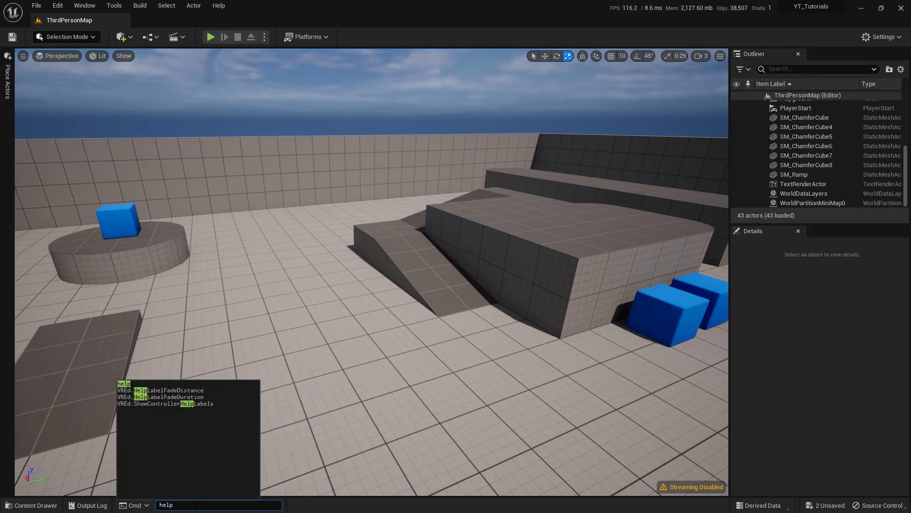
click(130, 382)
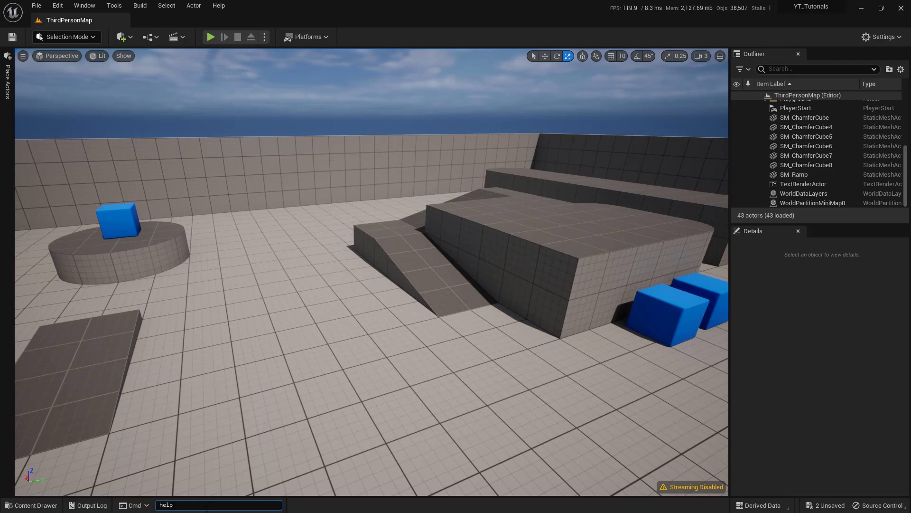
key(Return)
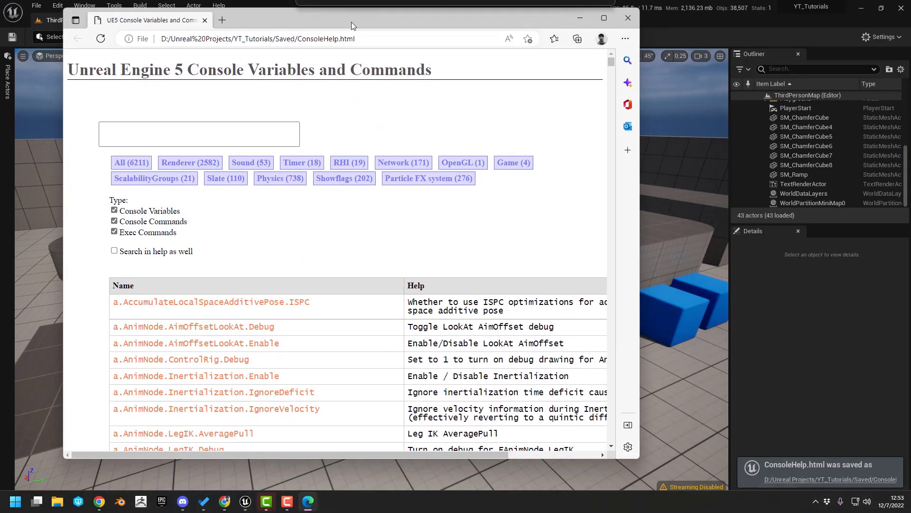
Filter the ConsoleHelp page by entering 'audio' in its search box.
scroll(309, 338, down, 15)
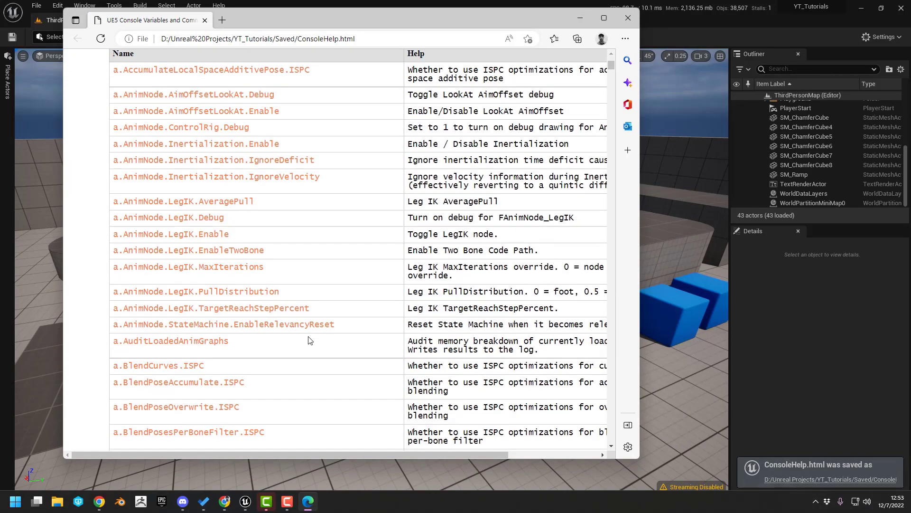
scroll(309, 340, down, 5)
scroll(306, 338, up, 20)
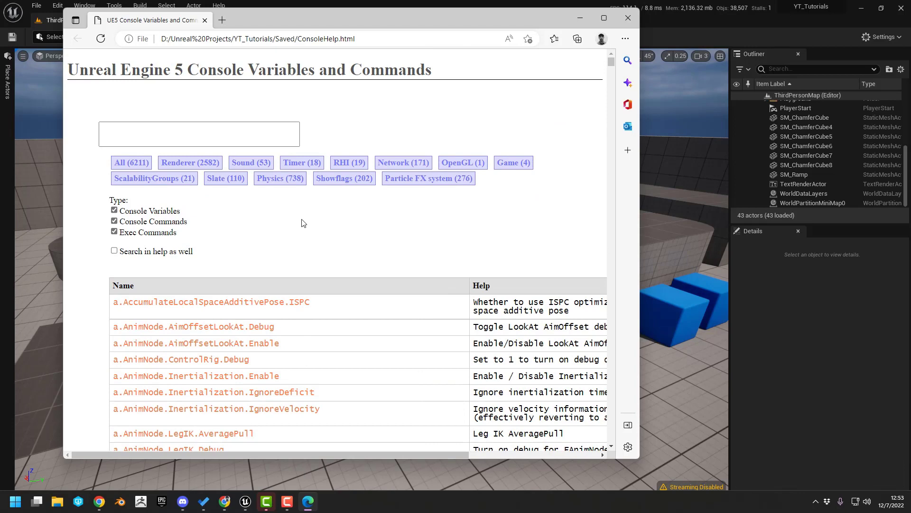
drag(380, 17, 553, 28)
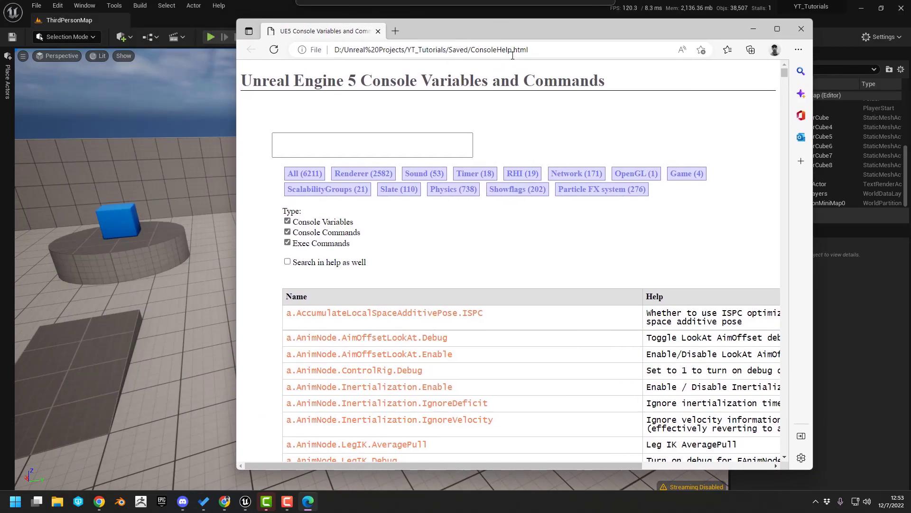
click(387, 147)
text(audio)
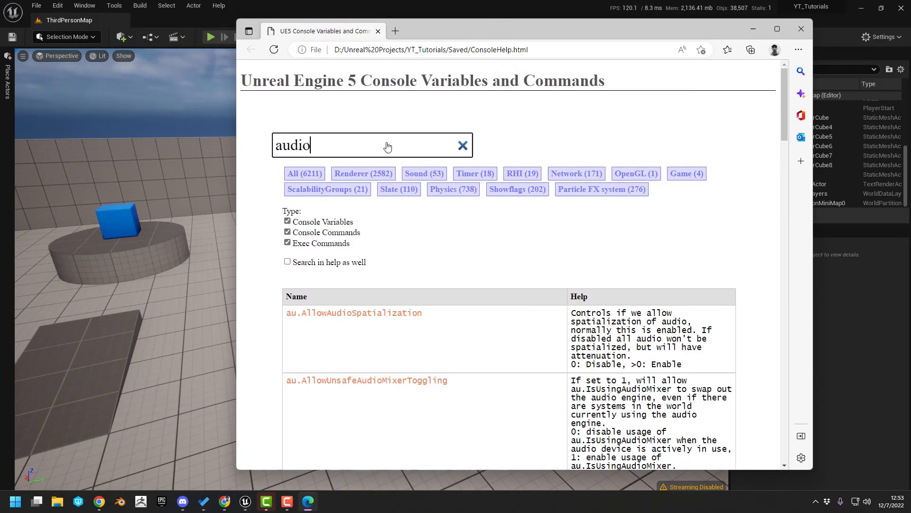
Maximize Edge and select the au.Debug.Audio3dVisualize command name.
double_click(567, 29)
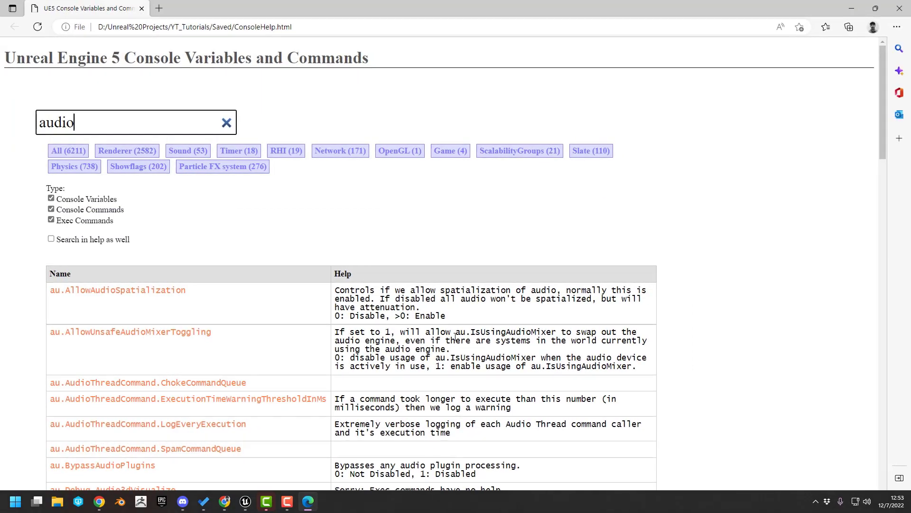
scroll(458, 316, down, 5)
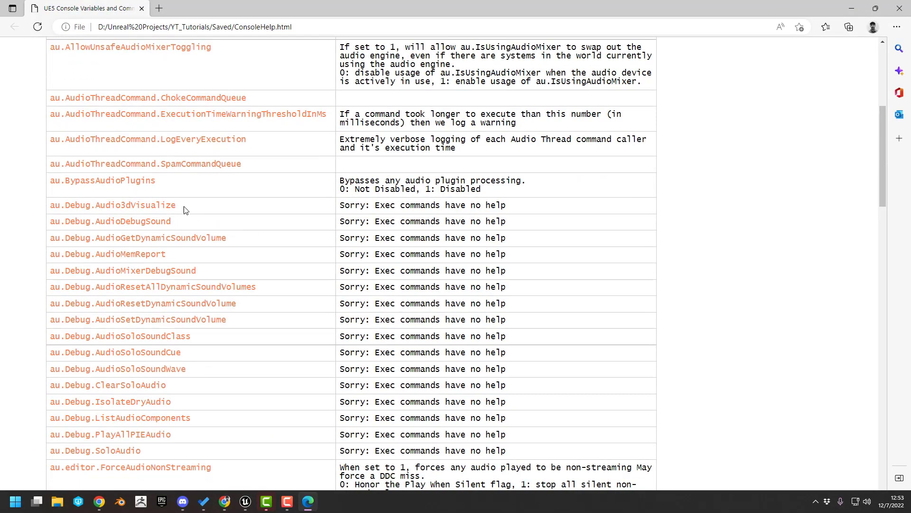
drag(192, 205, 50, 207)
key(ctrl+c)
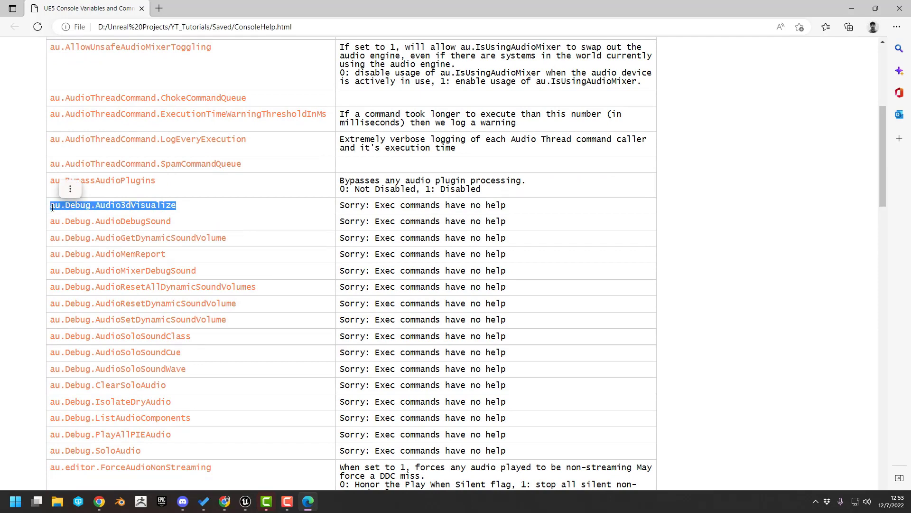
From StarterContent/Audio, place Explosion01 on the level floor and Fire01 on the platform top.
click(854, 9)
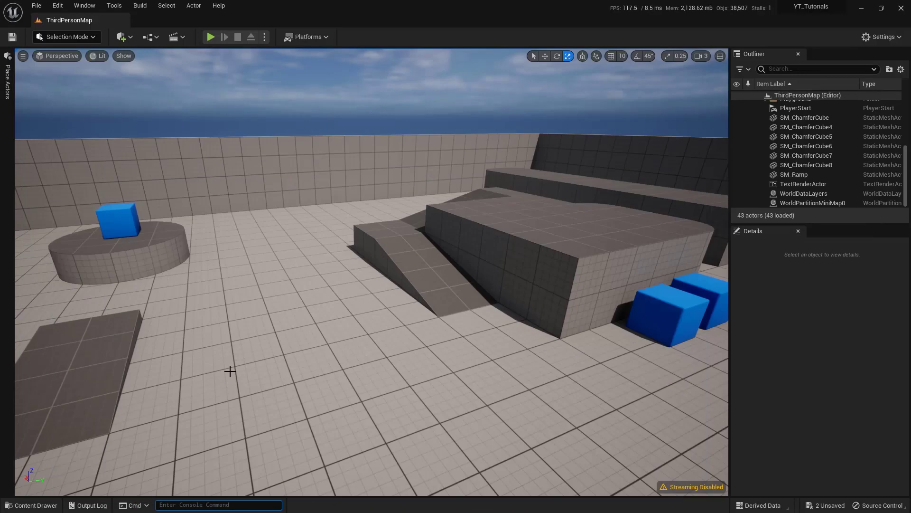
click(52, 504)
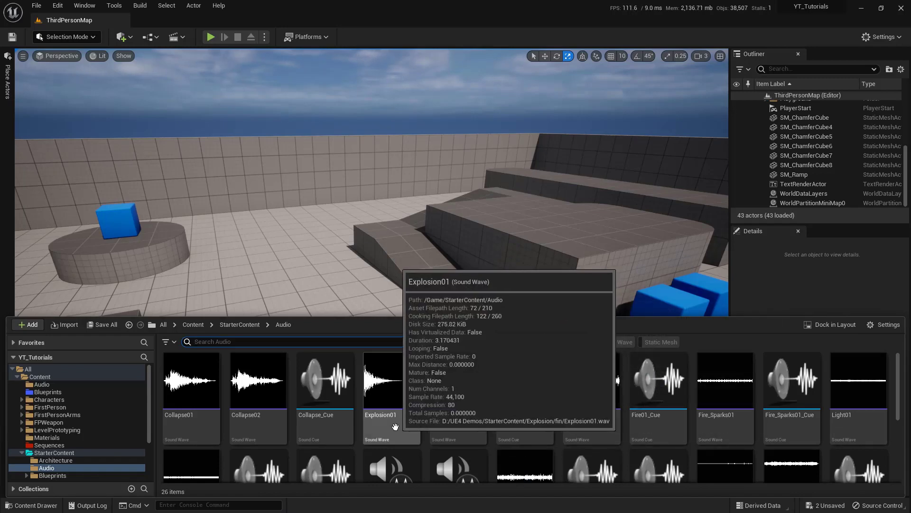
drag(395, 426, 266, 263)
click(31, 504)
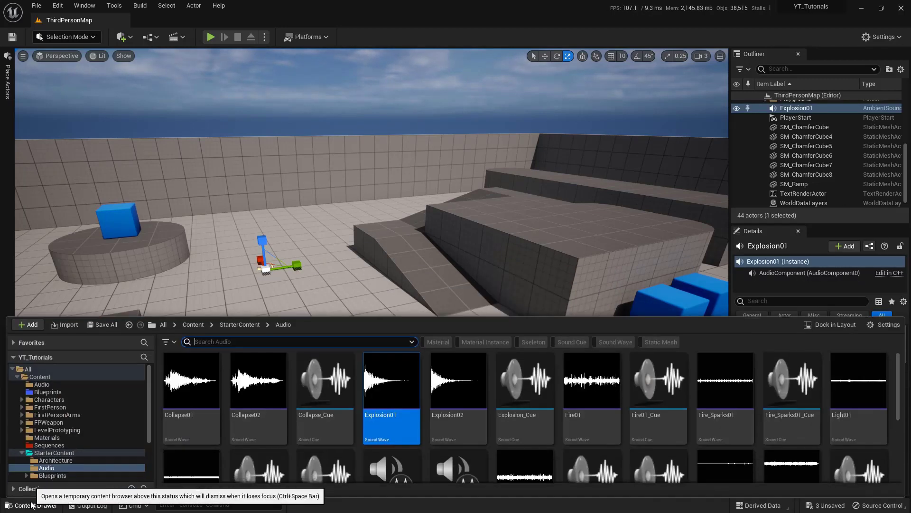
click(504, 242)
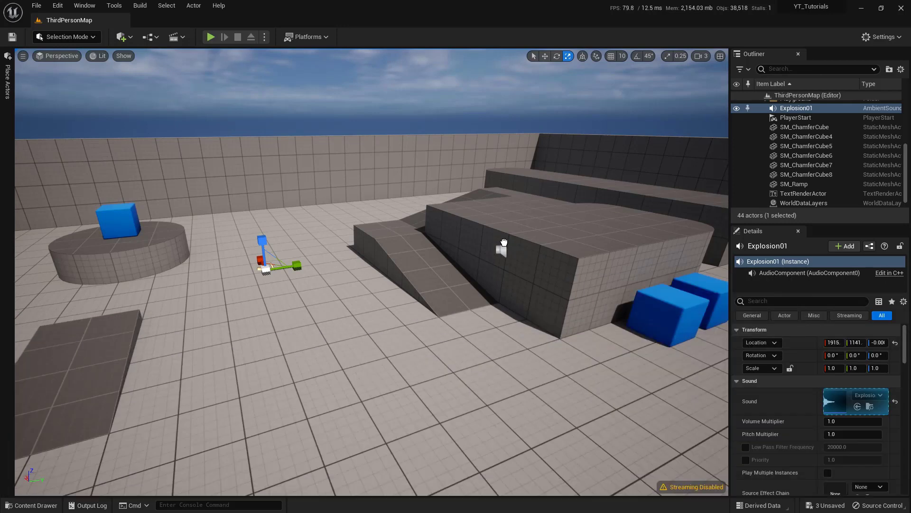
drag(503, 243, 524, 220)
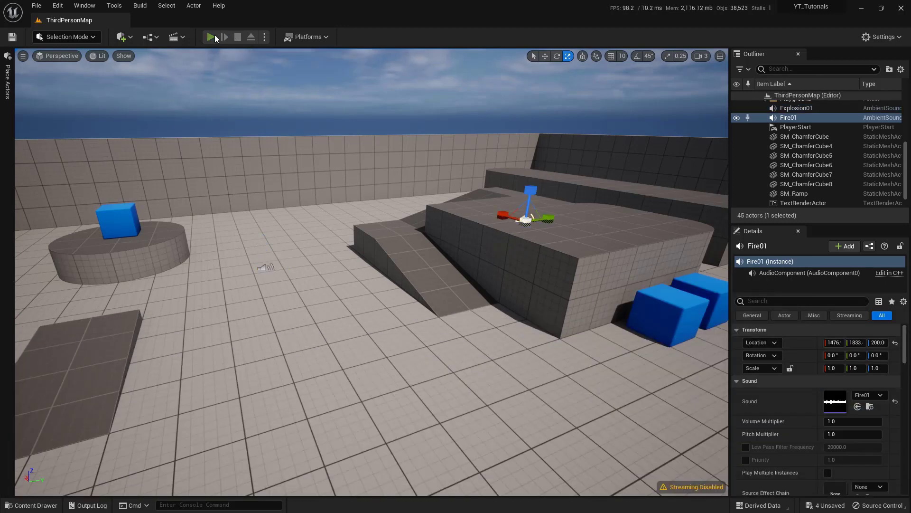
Play the level, run 'au.Debug.Audio3dVisualize 1' in the console, then walk the character around.
click(211, 37)
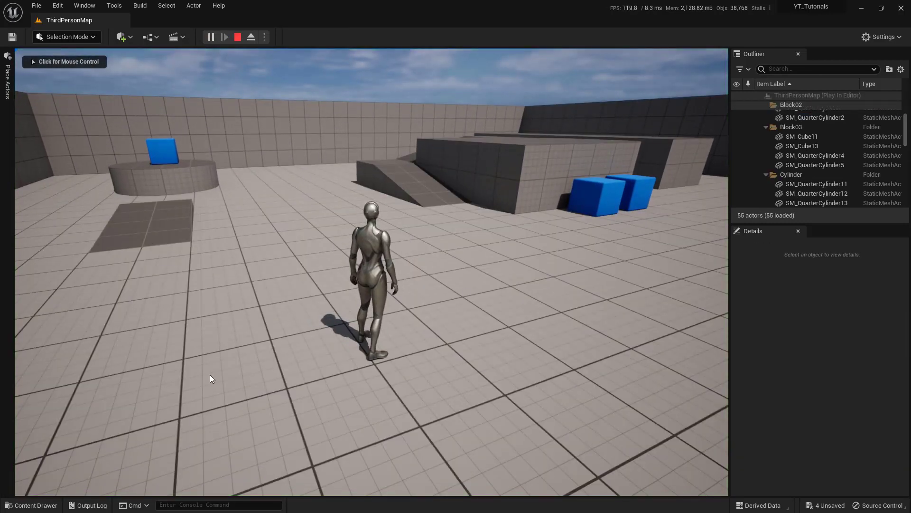
click(220, 504)
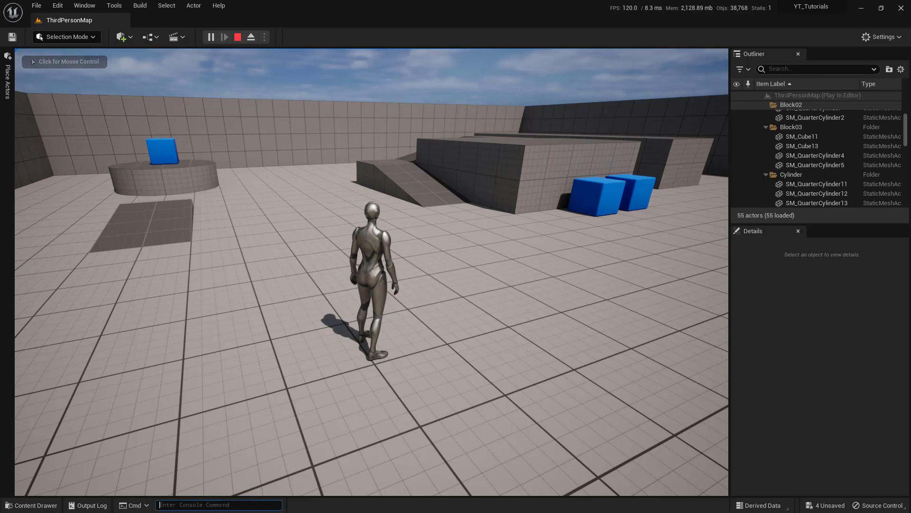
key(ctrl+v)
text(1)
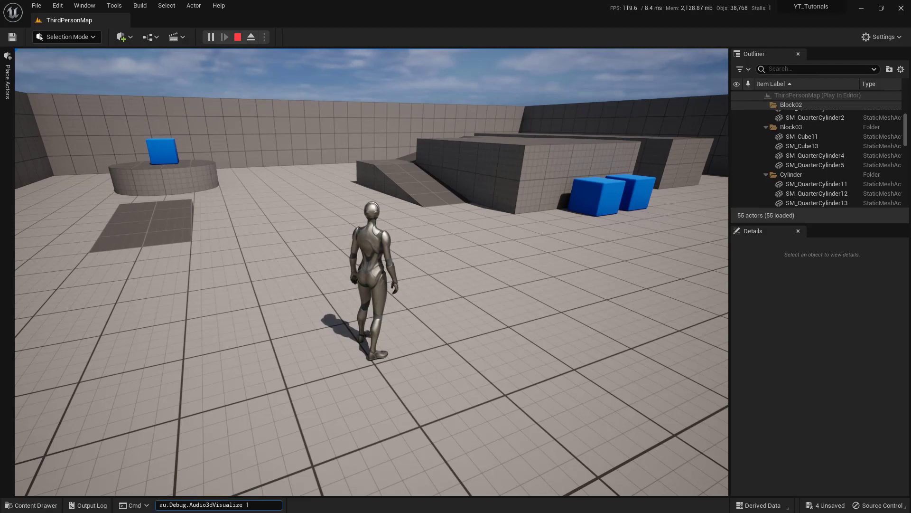
key(Return)
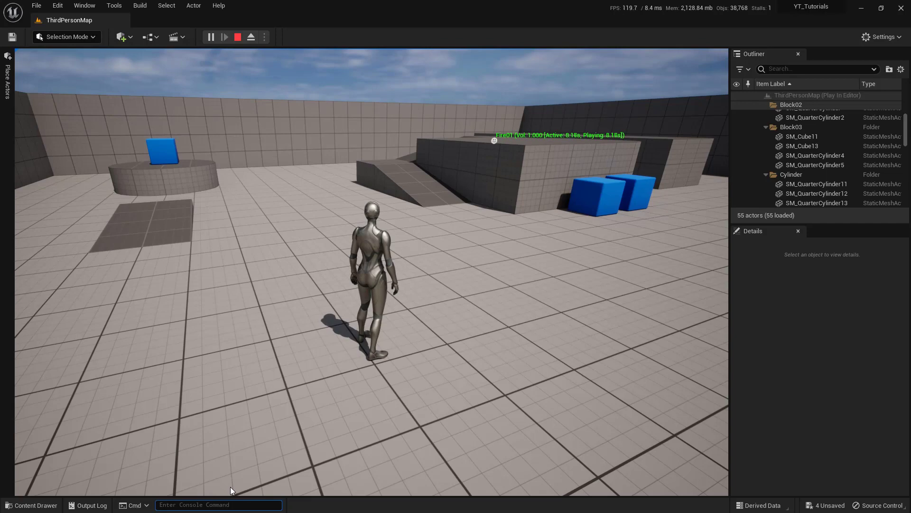
click(515, 200)
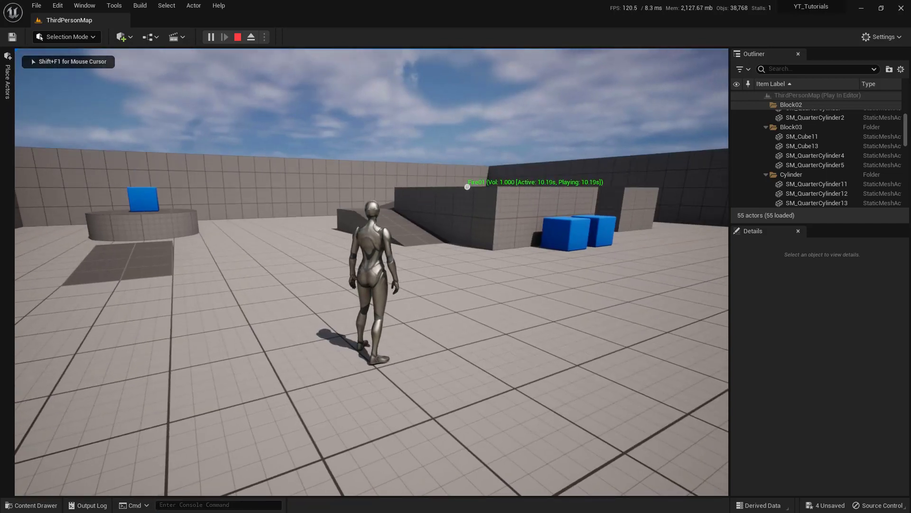
key(w)
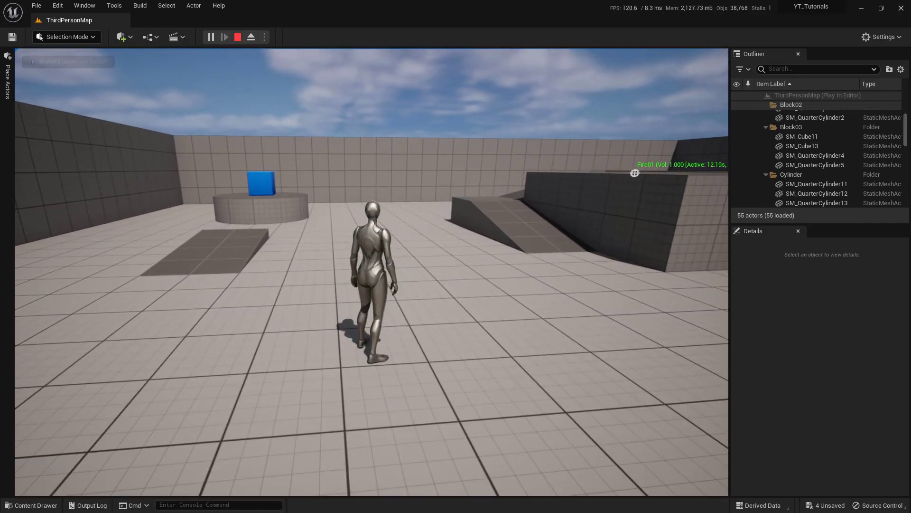